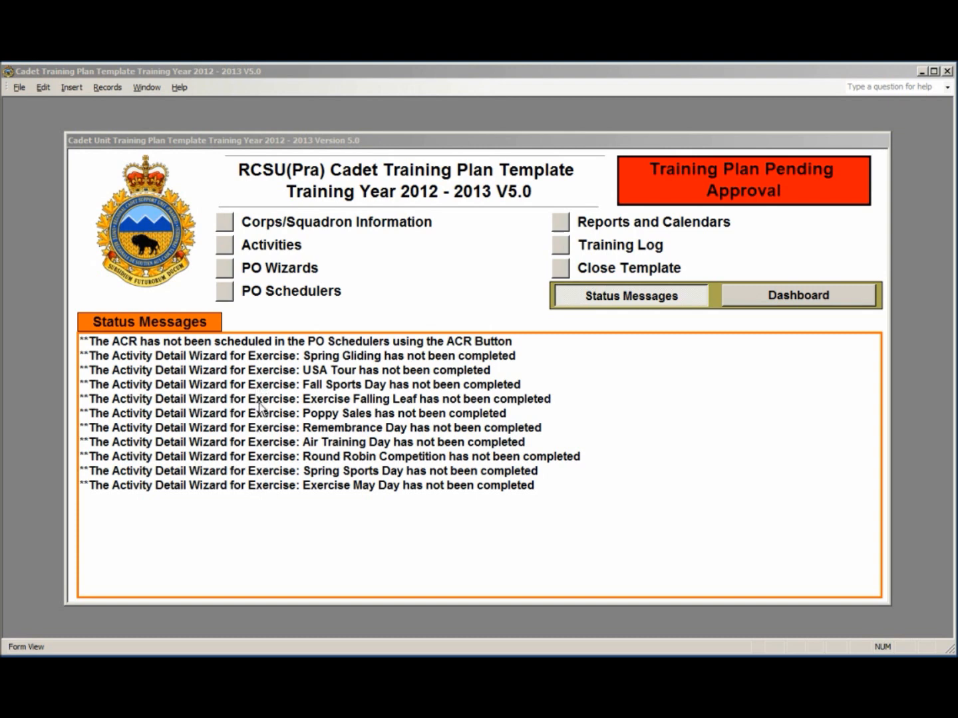
Step: Open the Unit Activities form from the training plan's main menu
{"action": "left_click", "coordinate": [225, 245]}
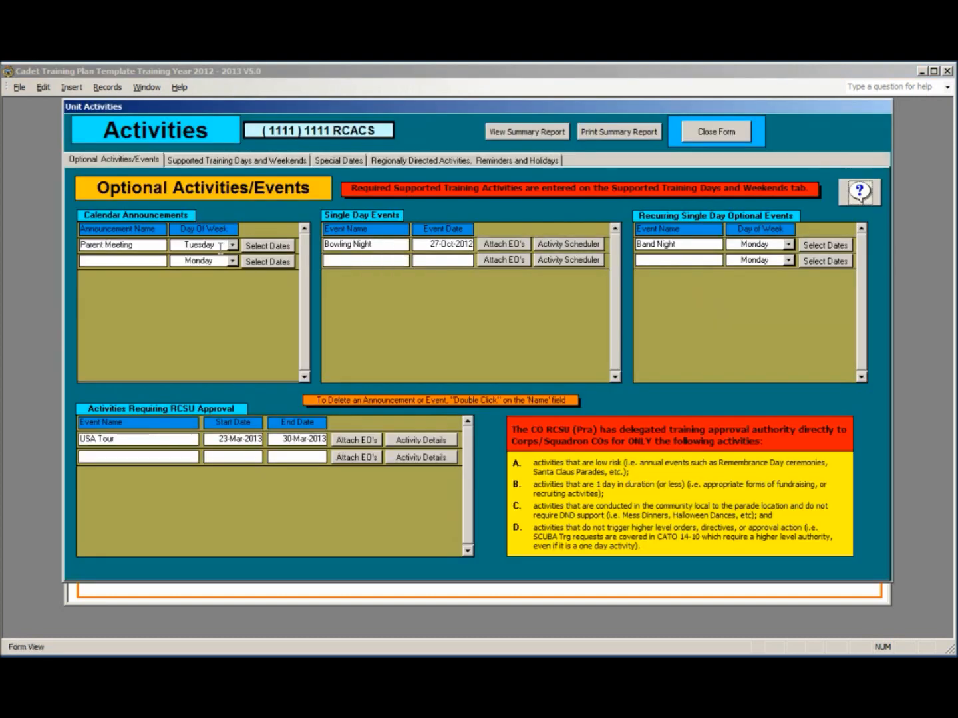
Step: On the Supported Training Days and Weekends list, open Exercise Falling Leaf's activity details
{"action": "left_click", "coordinate": [237, 160]}
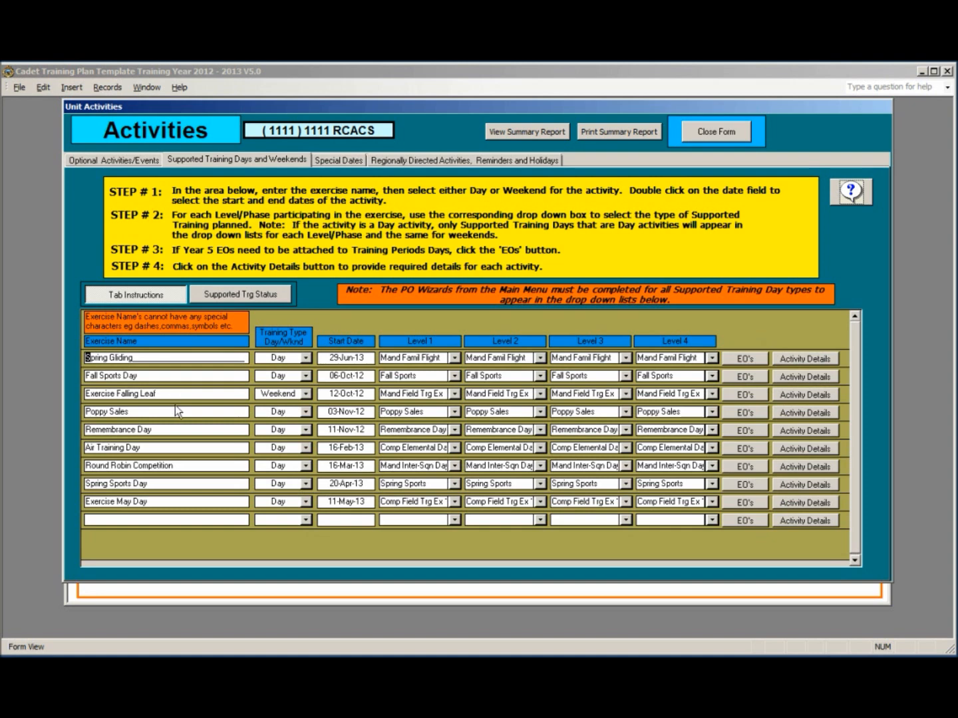
{"action": "left_click", "coordinate": [789, 394]}
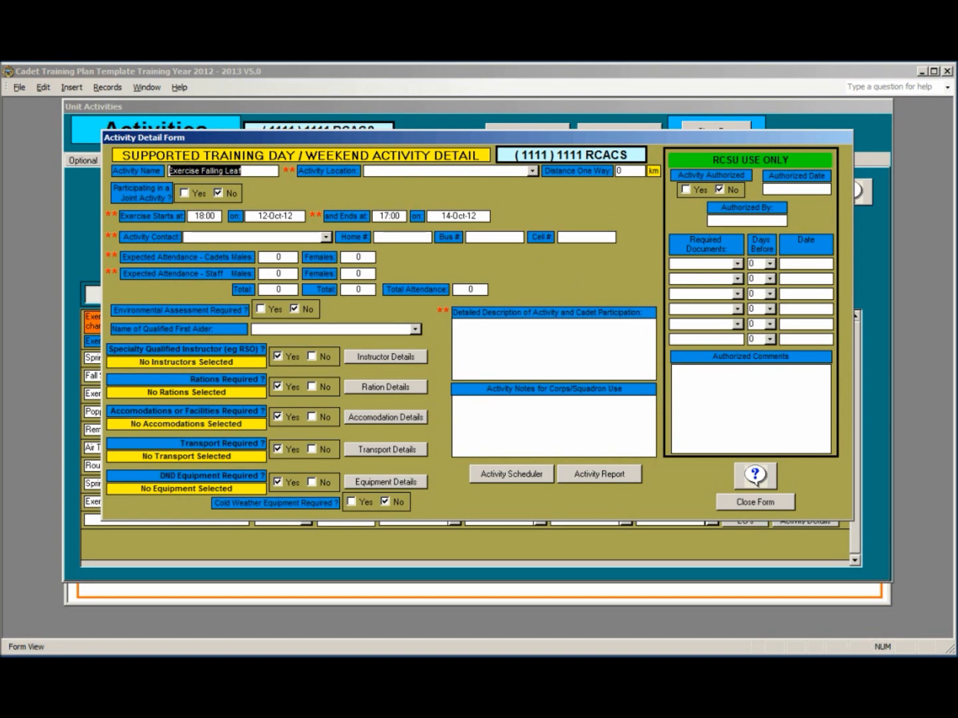
Step: Set the location to Camp Faraway, distance 75 km, and choose the activity contact
{"action": "left_click", "coordinate": [845, 655]}
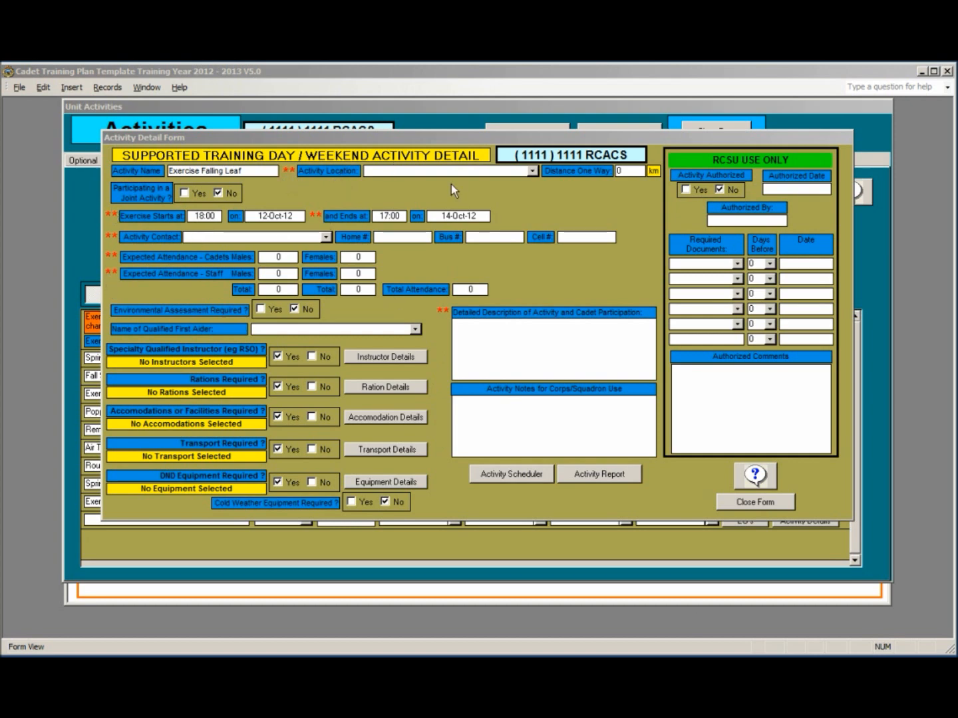
{"action": "left_click", "coordinate": [532, 172]}
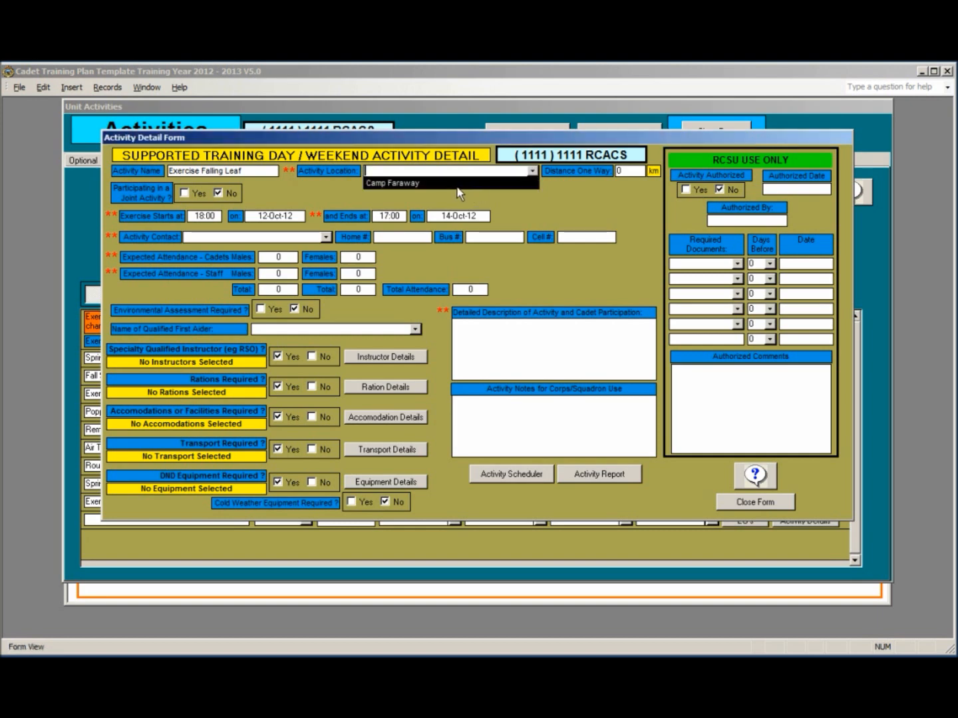
{"action": "left_click", "coordinate": [412, 184]}
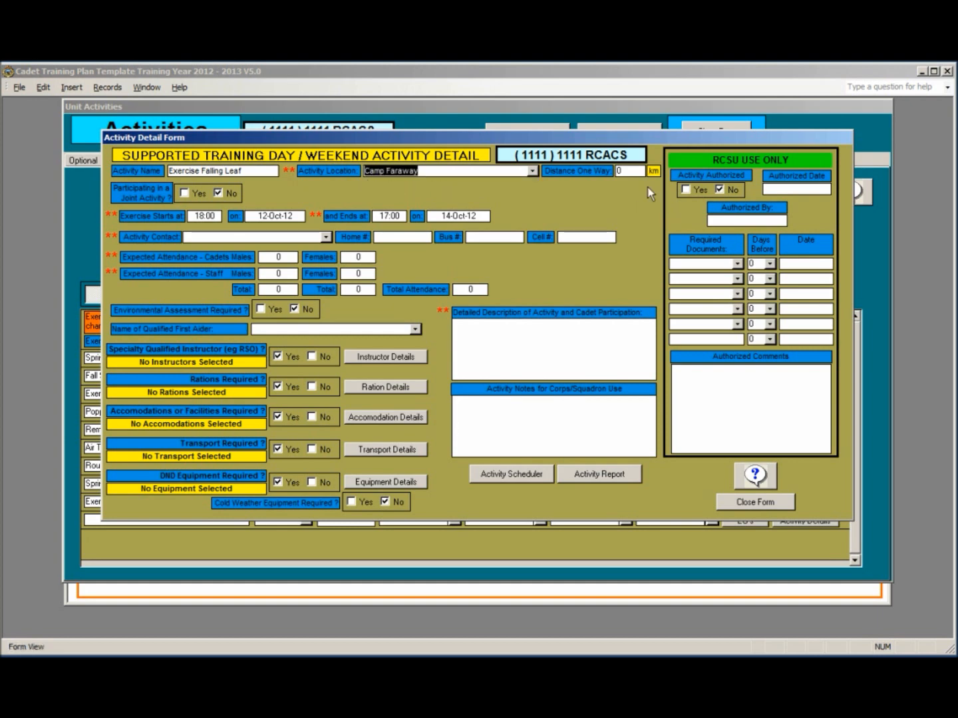
{"action": "key", "text": "Tab"}
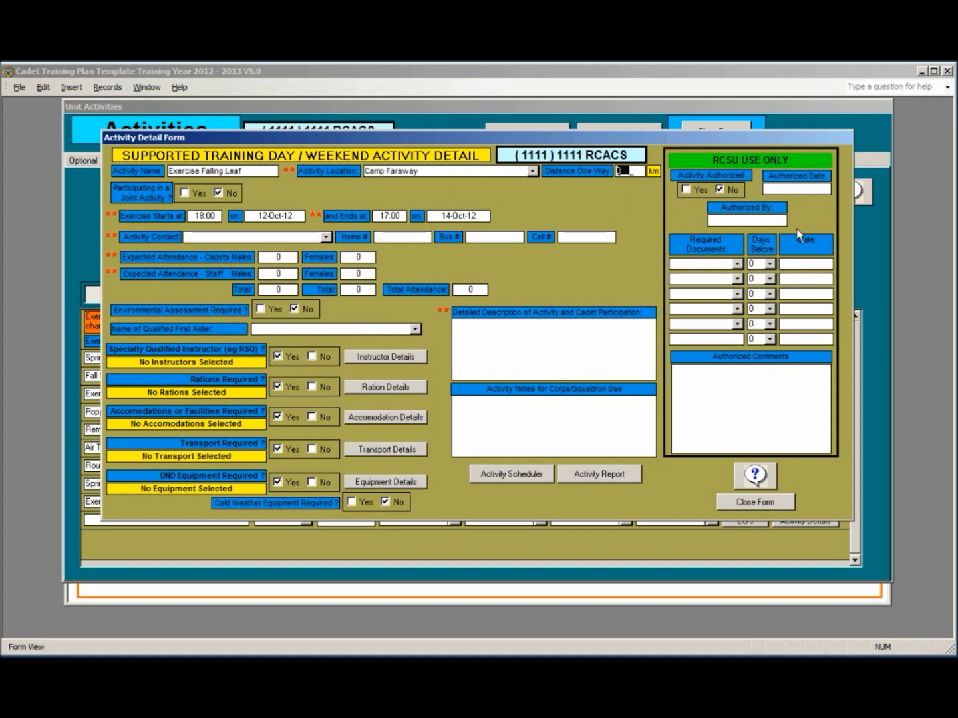
{"action": "type", "text": "75"}
{"action": "left_click", "coordinate": [326, 237]}
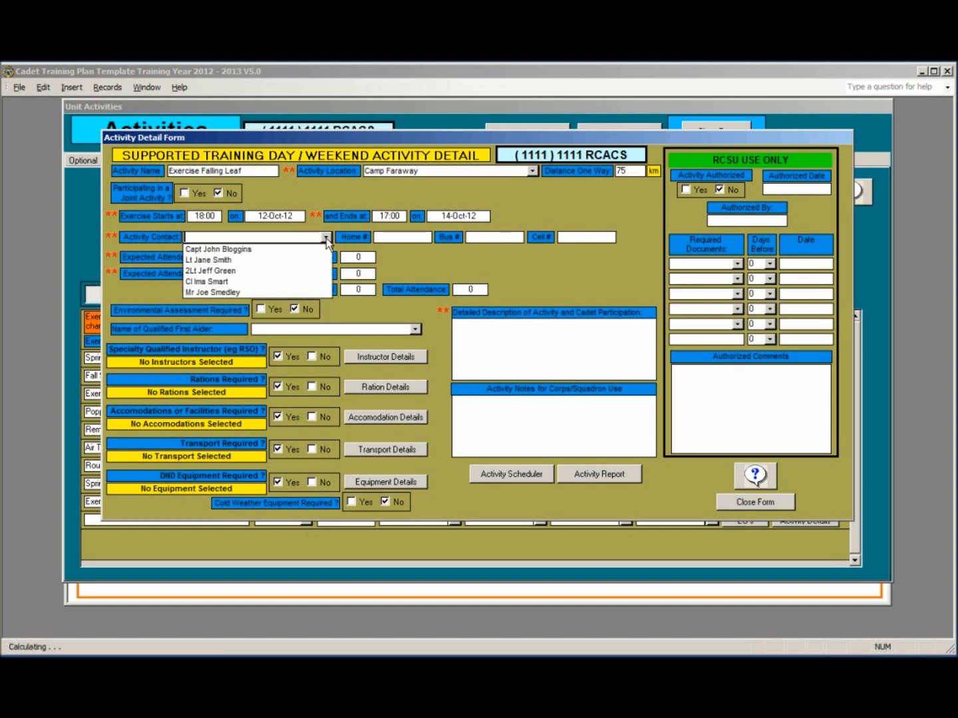
{"action": "left_click", "coordinate": [311, 272]}
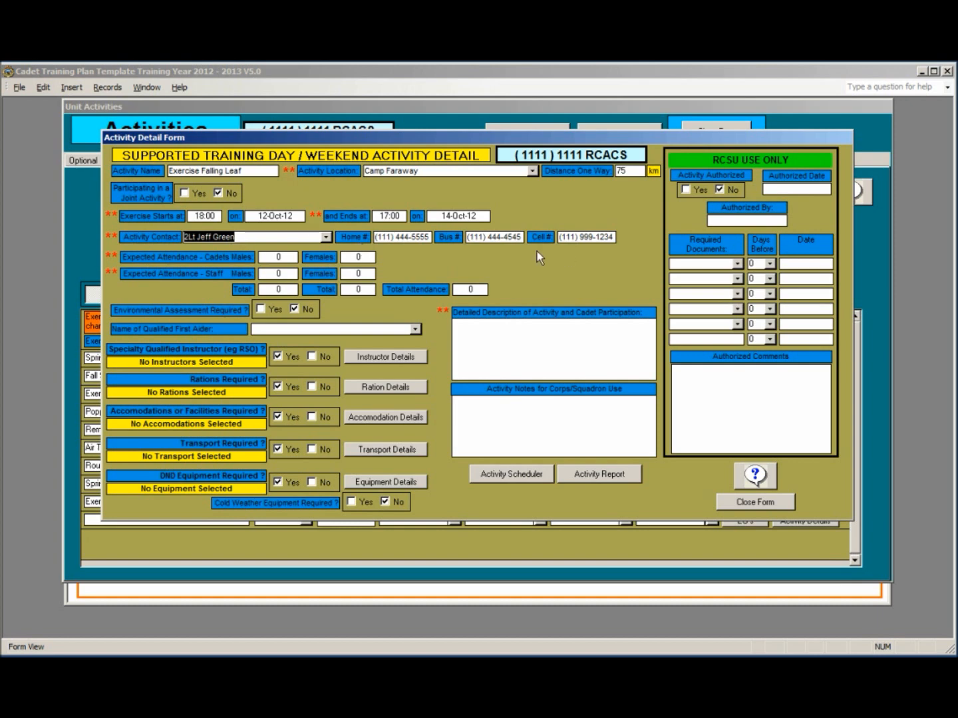
Step: Enter attendance of 20 male and 10 female cadets plus 3 and 2 staff, totalling 35
{"action": "left_click", "coordinate": [274, 257]}
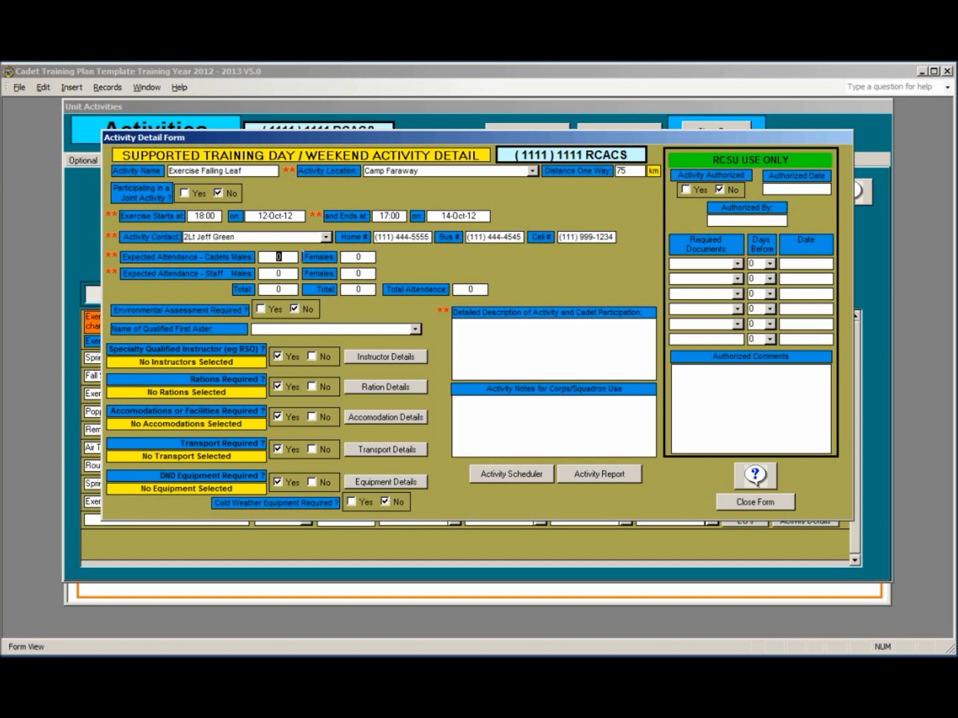
{"action": "type", "text": "20"}
{"action": "key", "text": "Tab"}
{"action": "type", "text": "10"}
{"action": "key", "text": "Tab"}
{"action": "type", "text": "3"}
{"action": "key", "text": "Tab"}
{"action": "type", "text": "2"}
{"action": "key", "text": "Tab"}
Step: Select the qualified first aider for the activity
{"action": "left_click", "coordinate": [417, 329]}
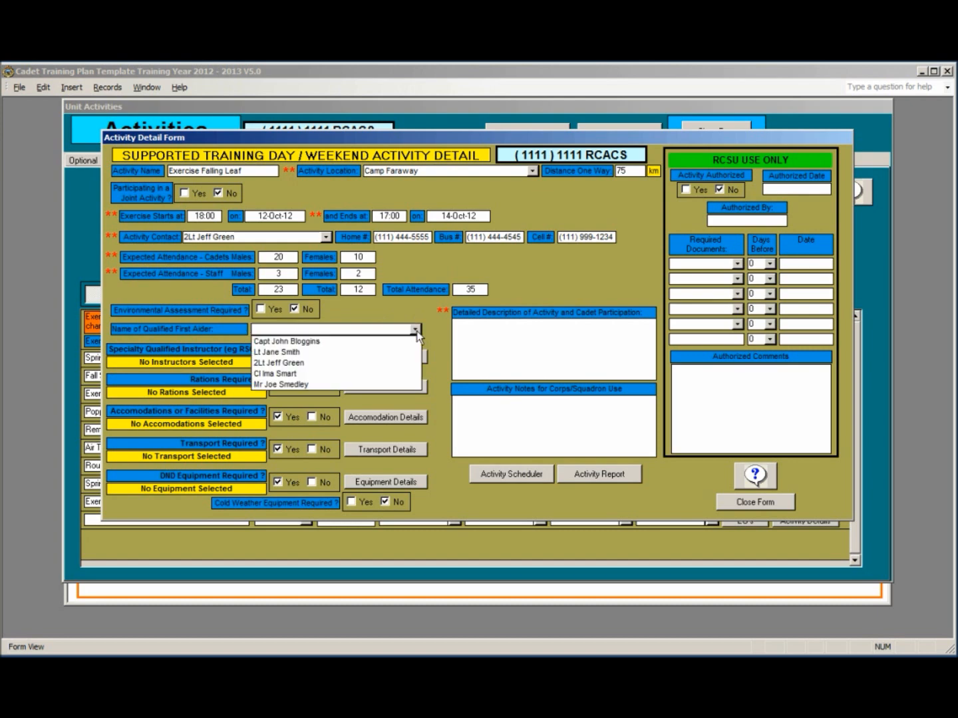
{"action": "left_click", "coordinate": [396, 352]}
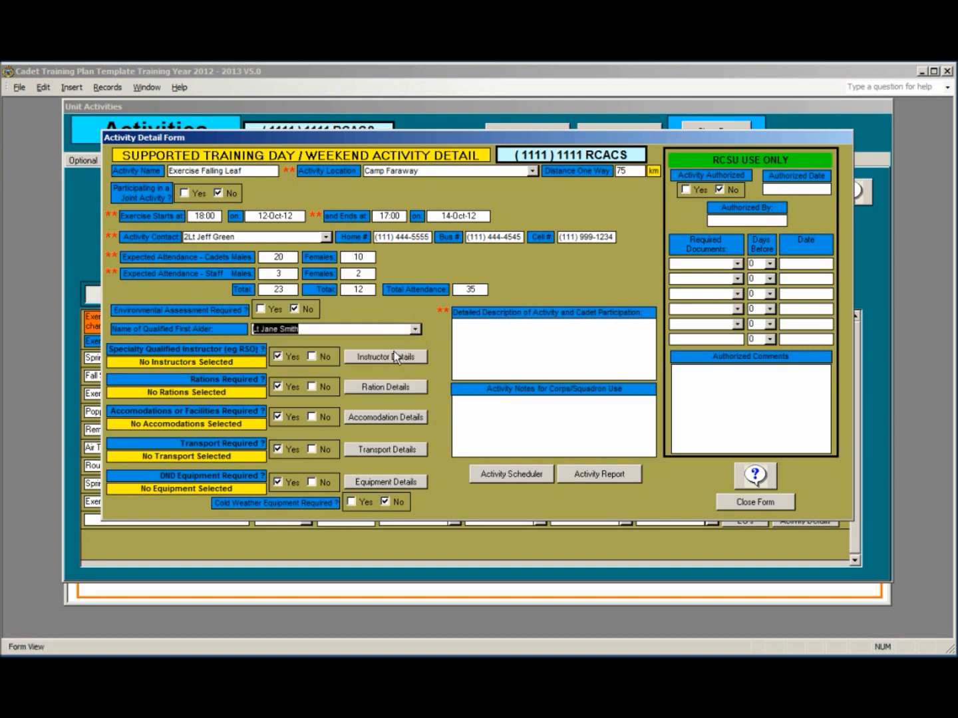
{"action": "left_click", "coordinate": [467, 327]}
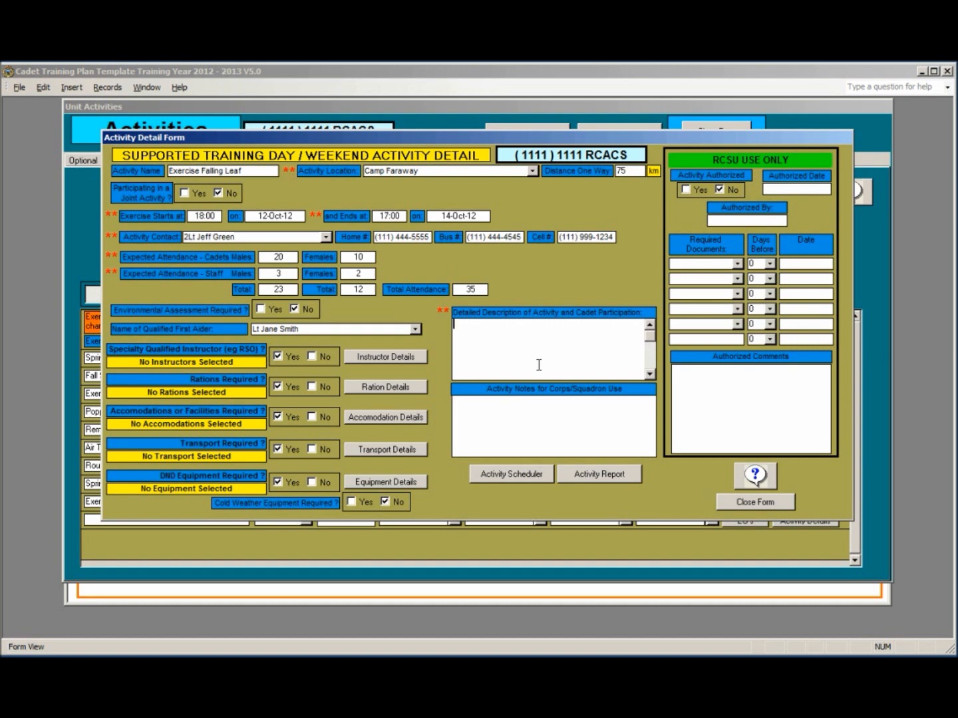
Step: Describe it as 'Mandatory Training exercise per pre assigned EOs.' and mark a specialty instructor required
{"action": "type", "text": "Mandatory Training exercise "}
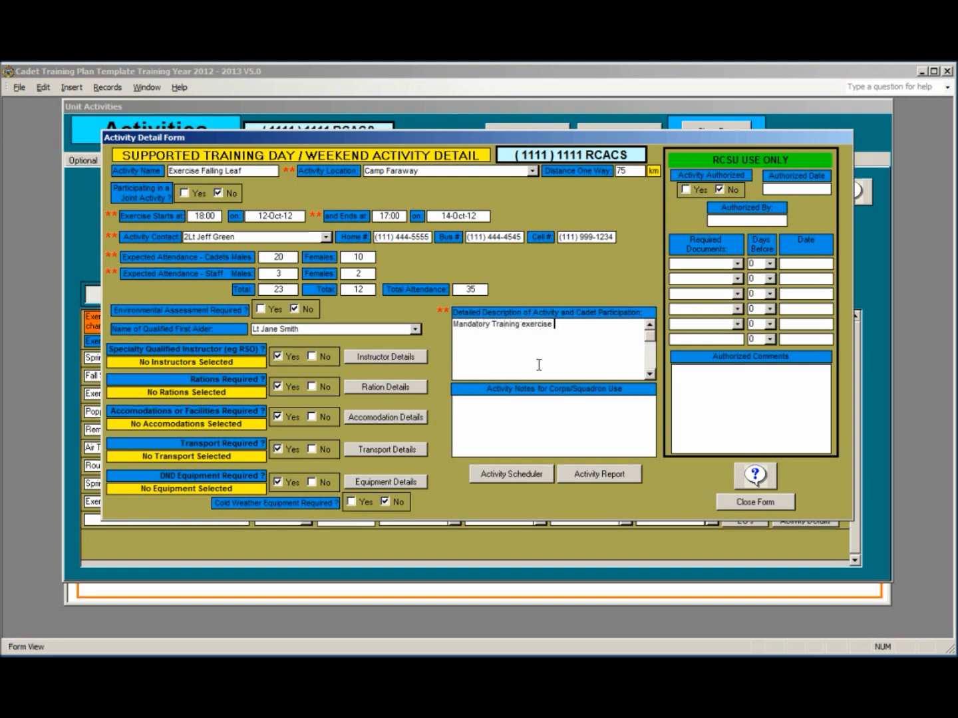
{"action": "type", "text": "per pre assigned EOs."}
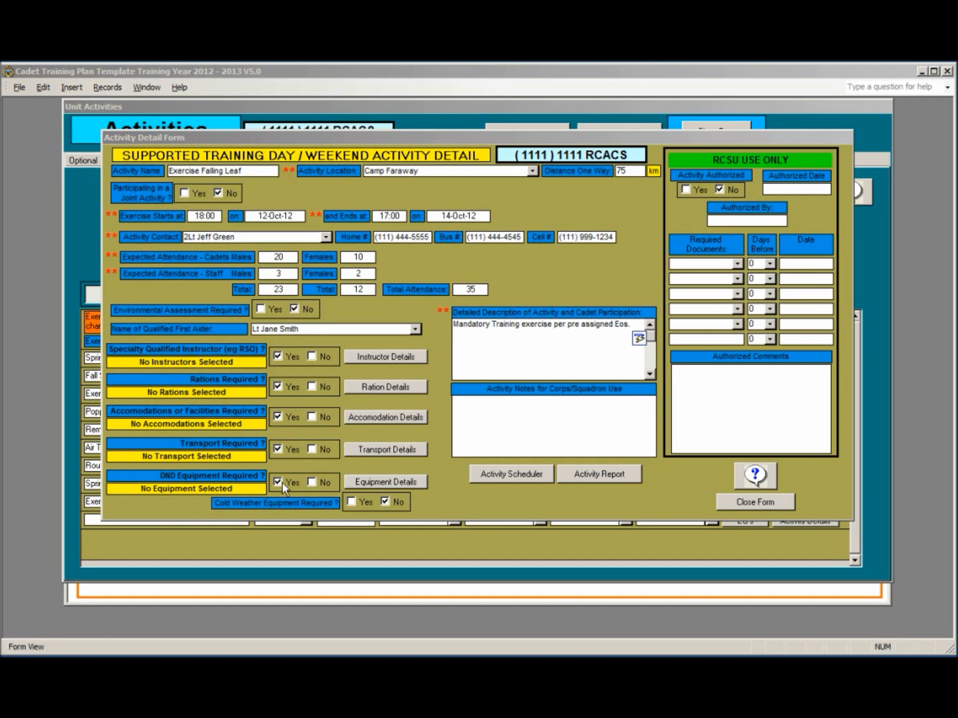
{"action": "left_click", "coordinate": [312, 357]}
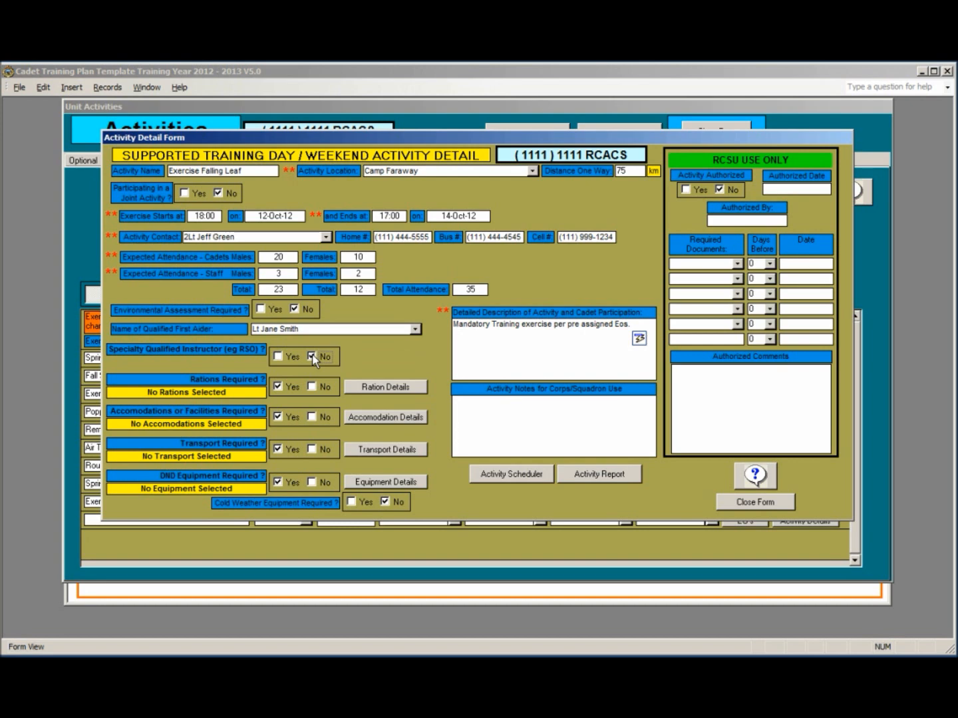
{"action": "left_click", "coordinate": [277, 356]}
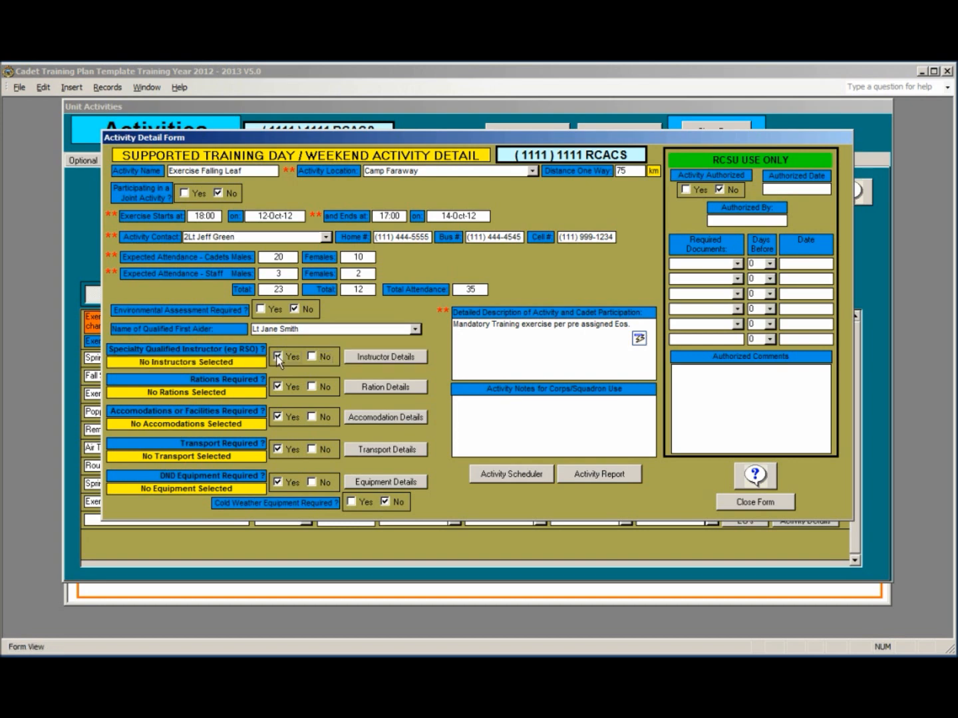
{"action": "left_click", "coordinate": [376, 359]}
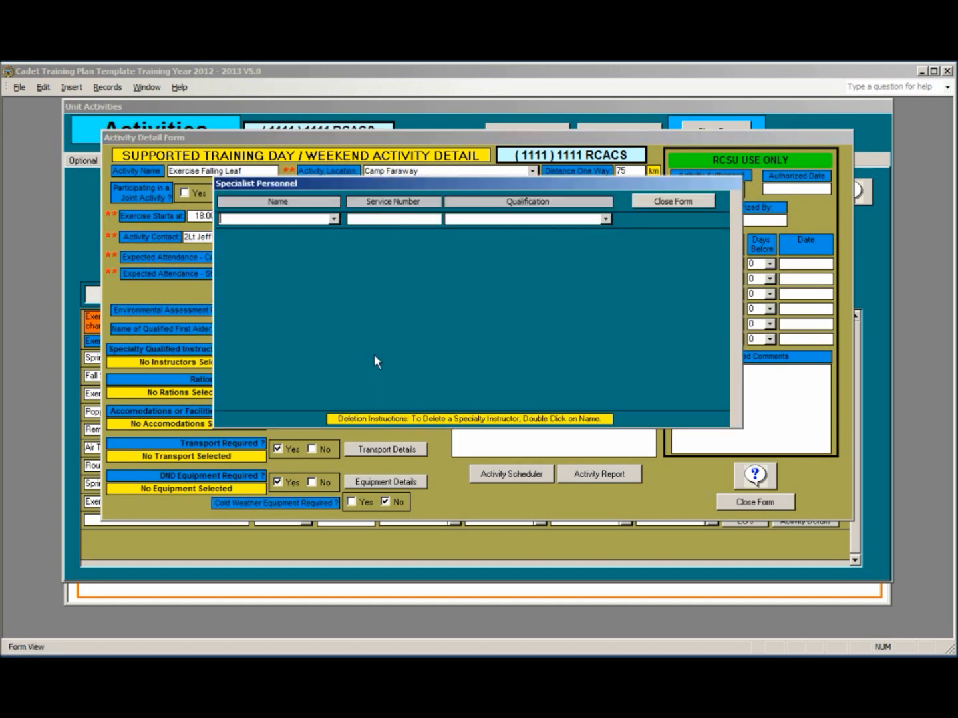
Step: Add an instructor from the Name list with the RSO Air Rifle qualification, then close the form
{"action": "left_click", "coordinate": [334, 218]}
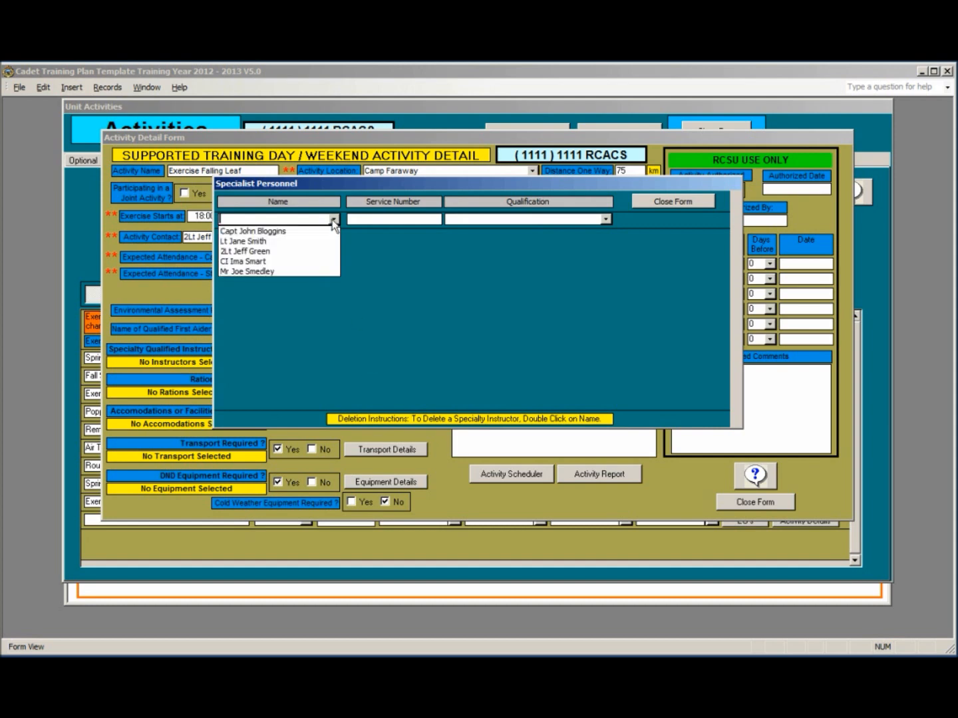
{"action": "left_click", "coordinate": [303, 242]}
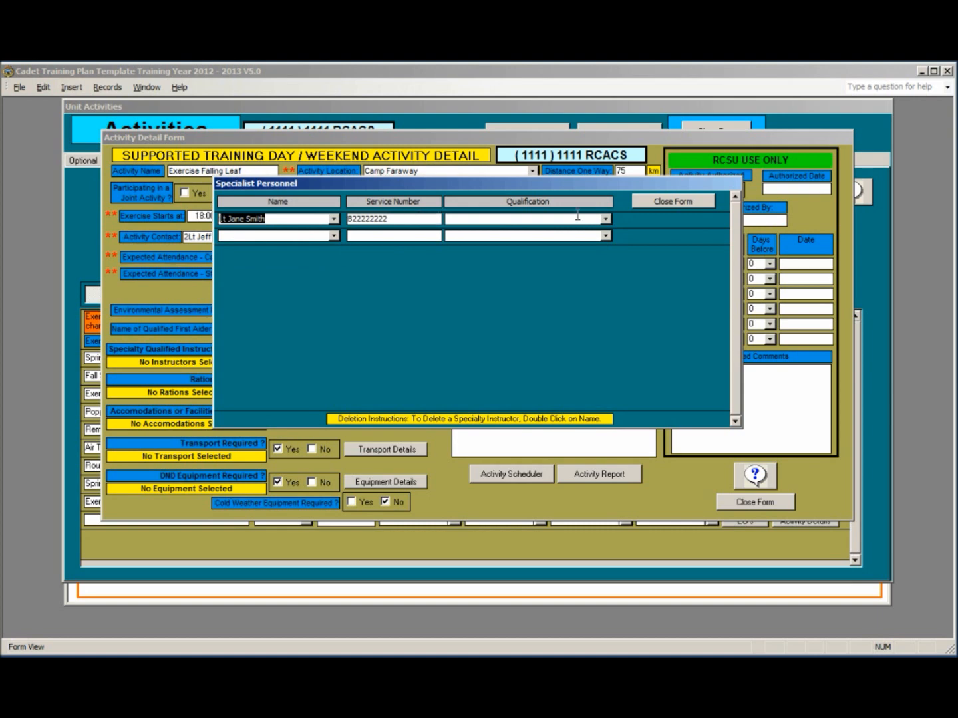
{"action": "left_click", "coordinate": [606, 219]}
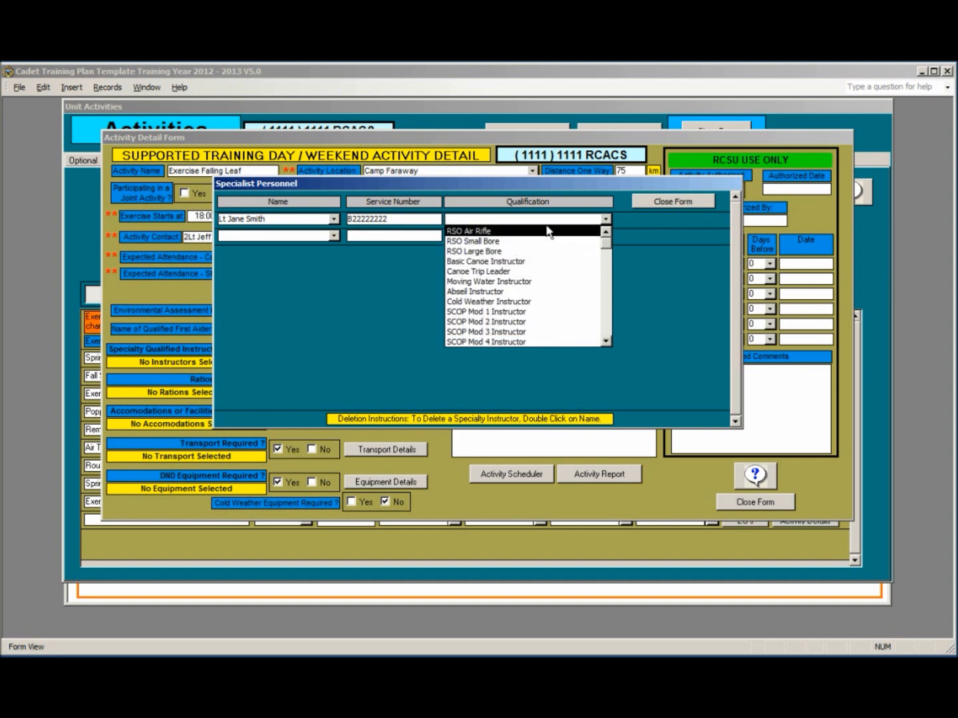
{"action": "left_click", "coordinate": [499, 231]}
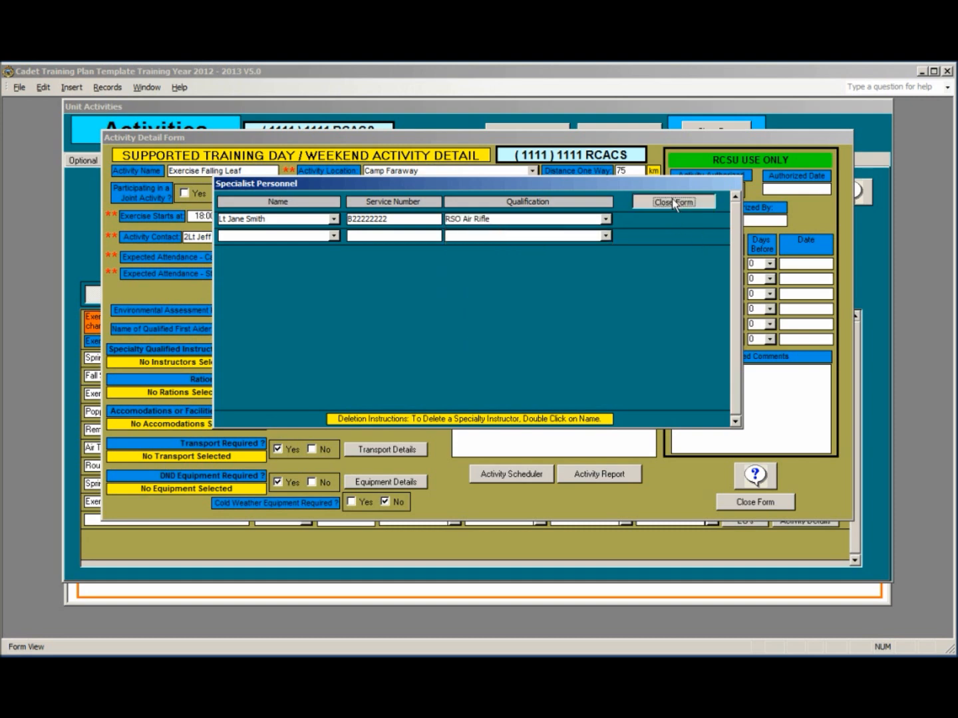
{"action": "left_click", "coordinate": [673, 202]}
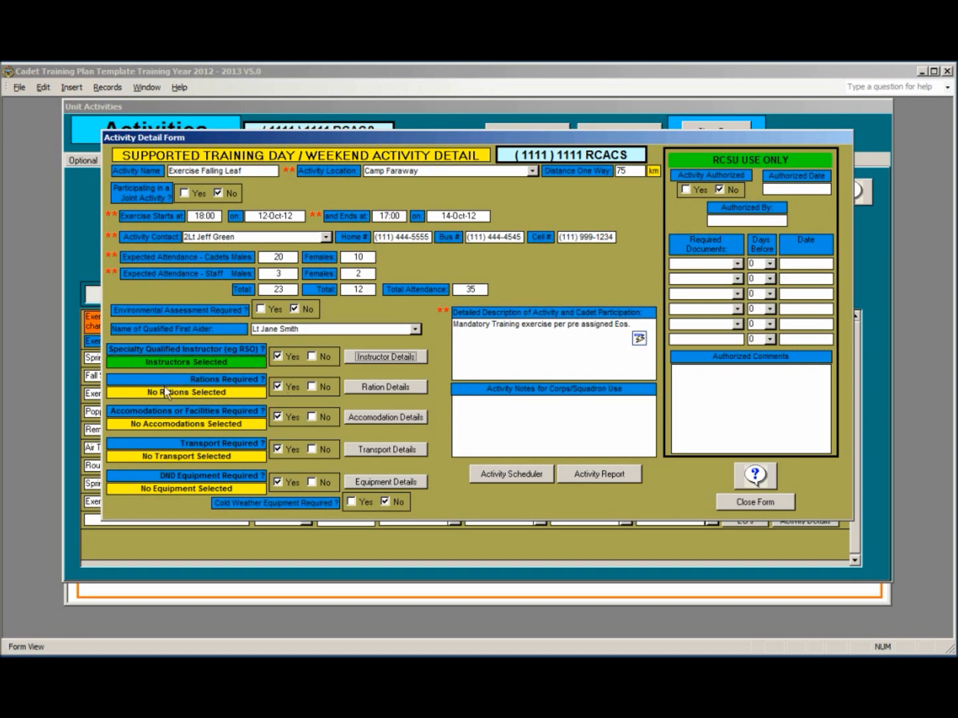
Step: In Ration Details, keep IMPs as the 14-Oct lunch for the 35 DND-funded rations
{"action": "left_click", "coordinate": [382, 387]}
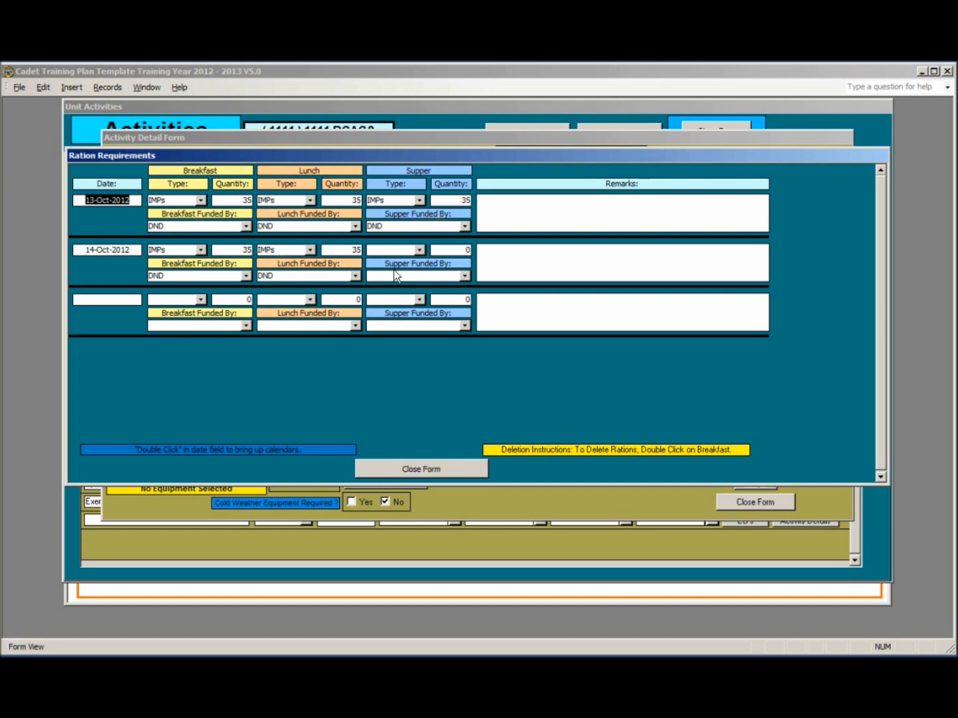
{"action": "left_click", "coordinate": [309, 249]}
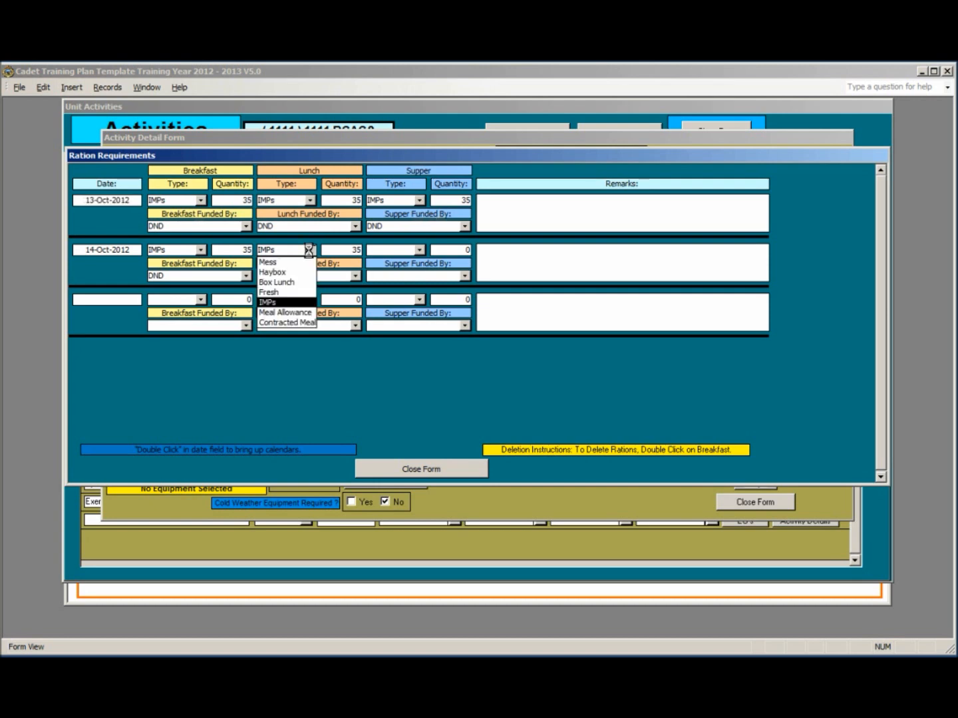
{"action": "left_click", "coordinate": [291, 251]}
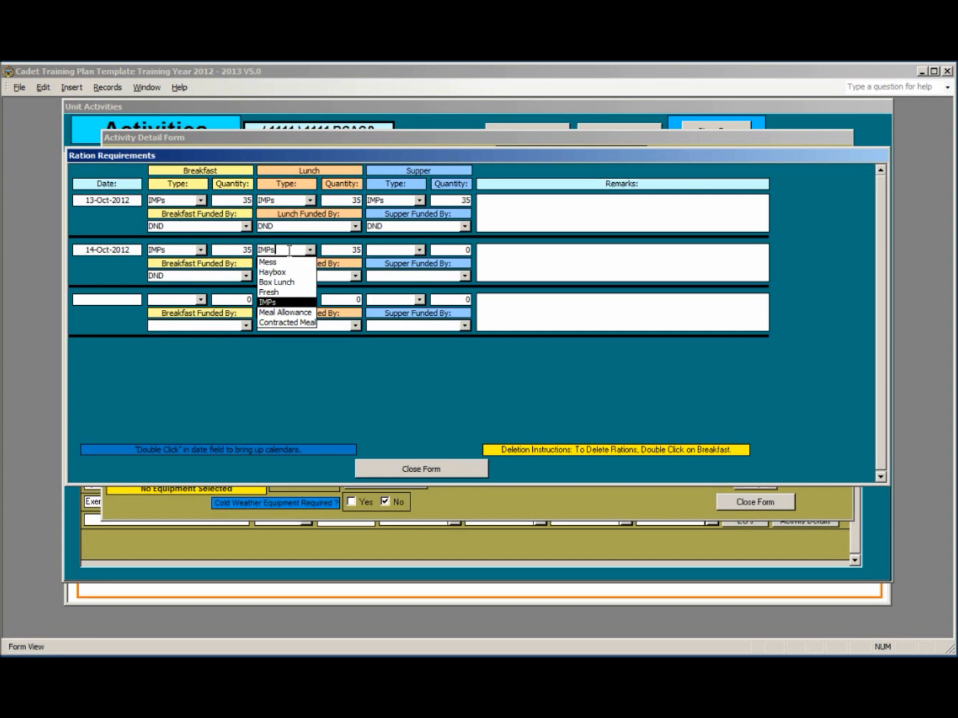
{"action": "left_click", "coordinate": [506, 275]}
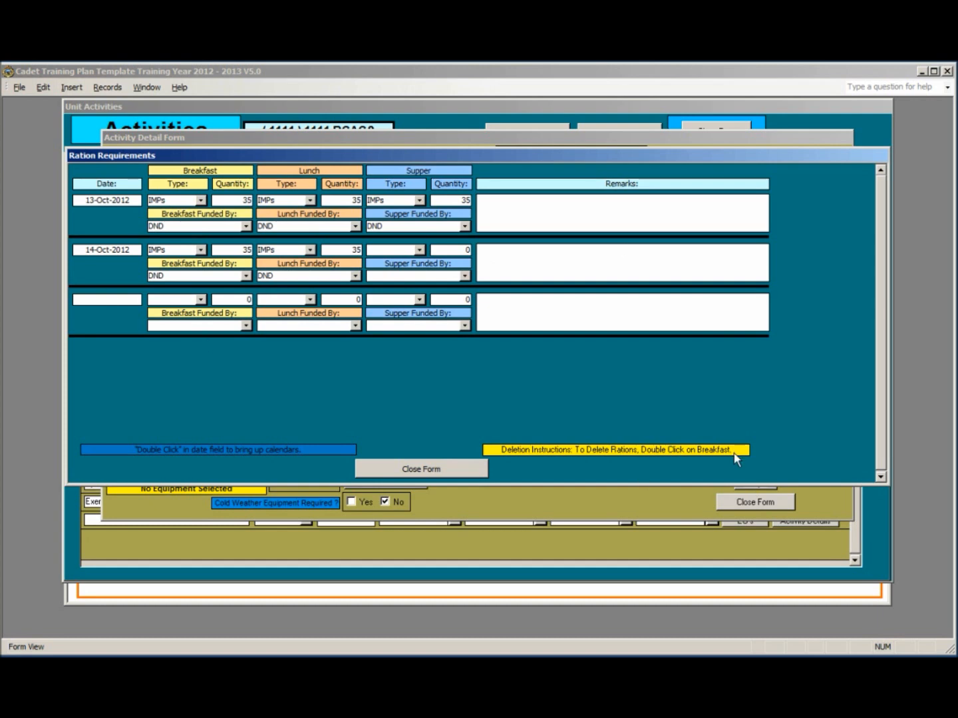
{"action": "left_click", "coordinate": [463, 470]}
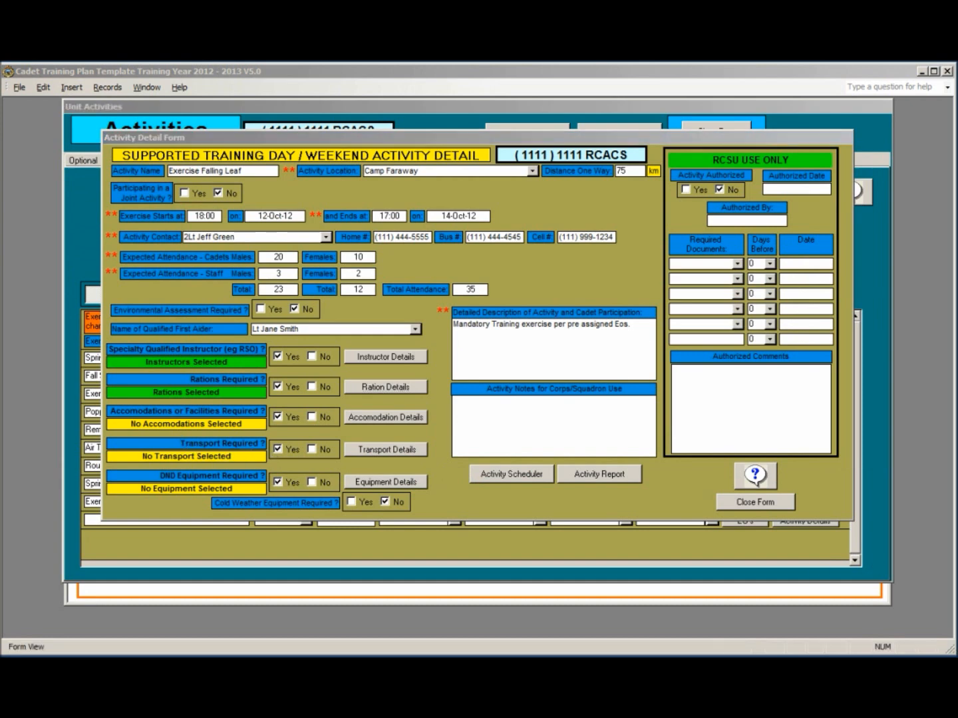
Step: Add a League Owned accommodation at Camp Faraway with the detail 'Need Firewood'
{"action": "left_click", "coordinate": [384, 423]}
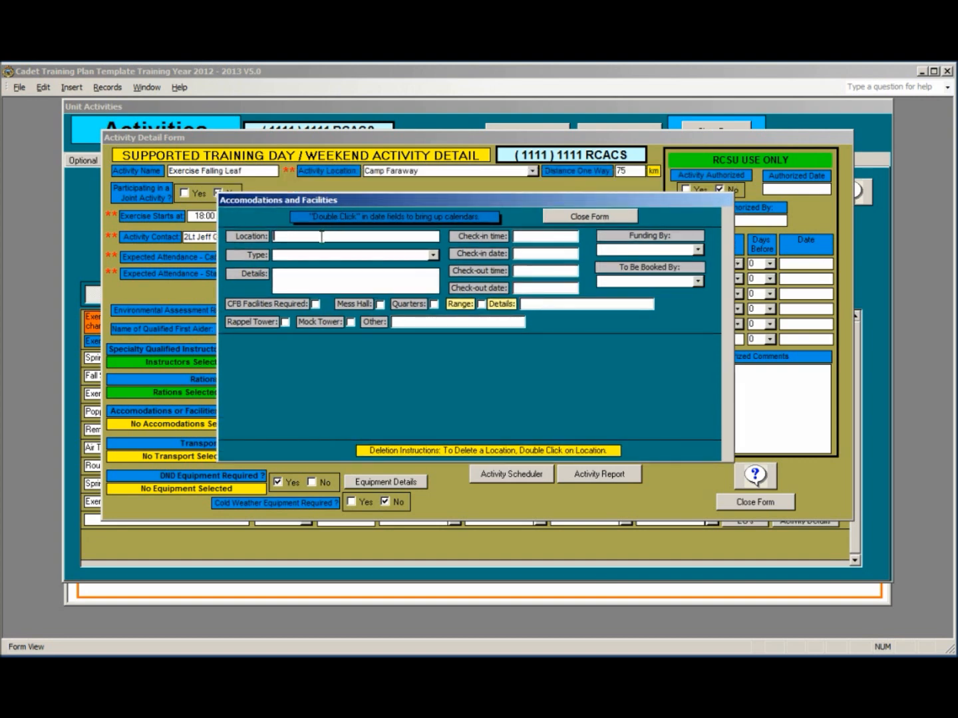
{"action": "type", "text": "Camp Faraway"}
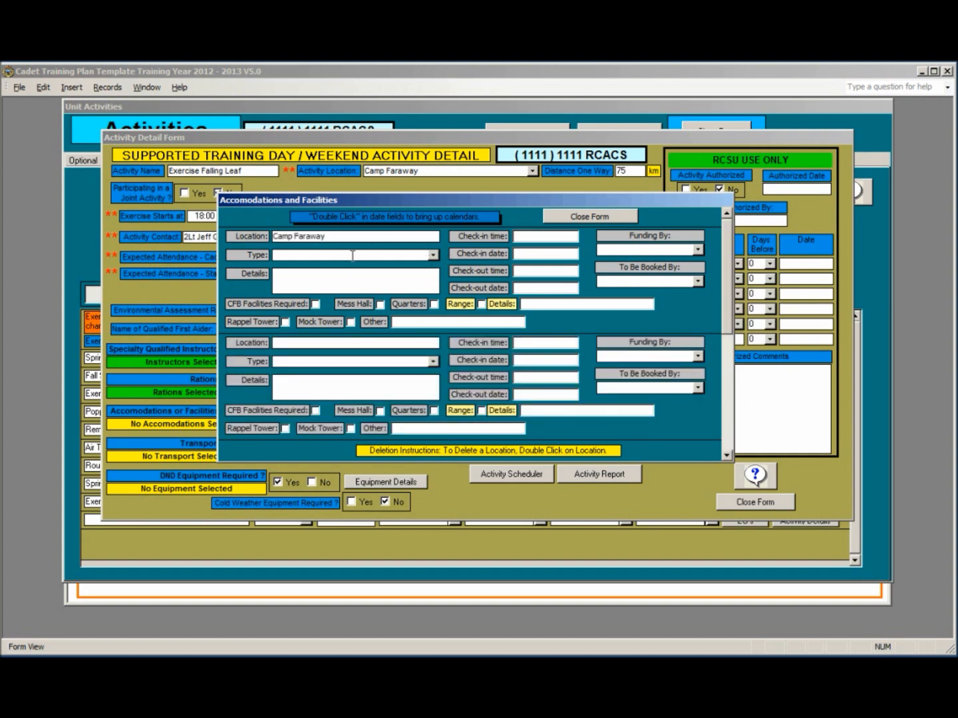
{"action": "left_click", "coordinate": [432, 255]}
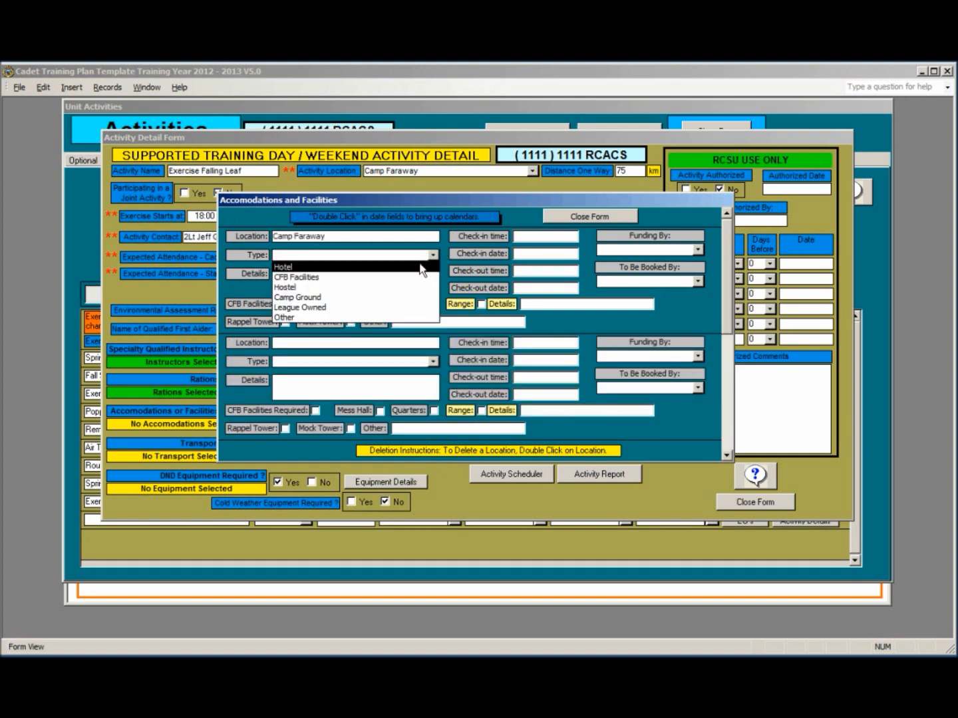
{"action": "left_click", "coordinate": [401, 309]}
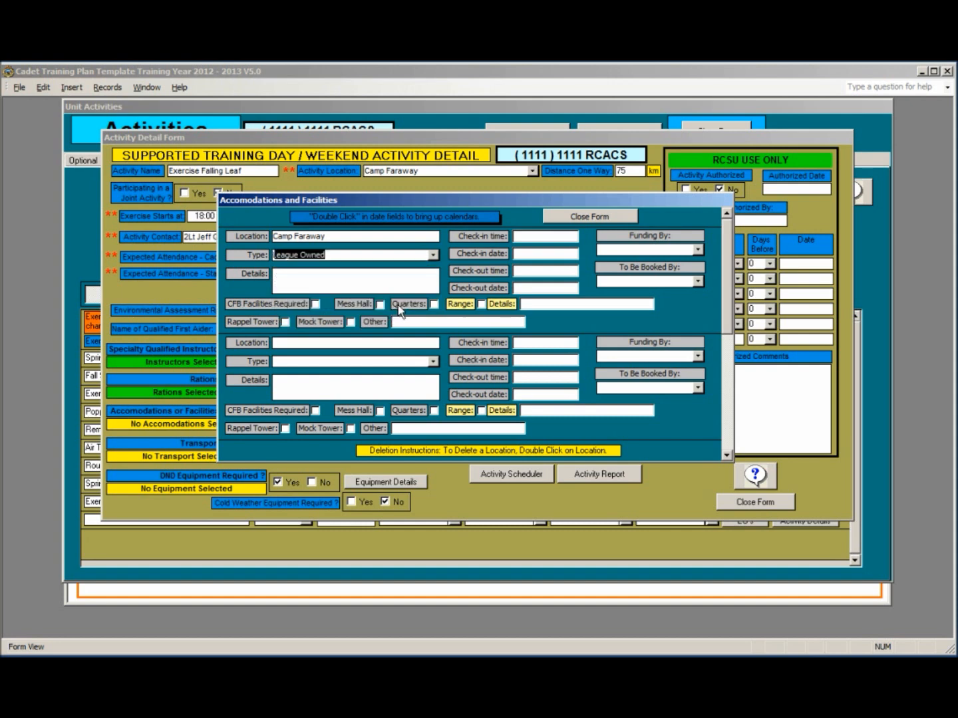
{"action": "key", "text": "Tab"}
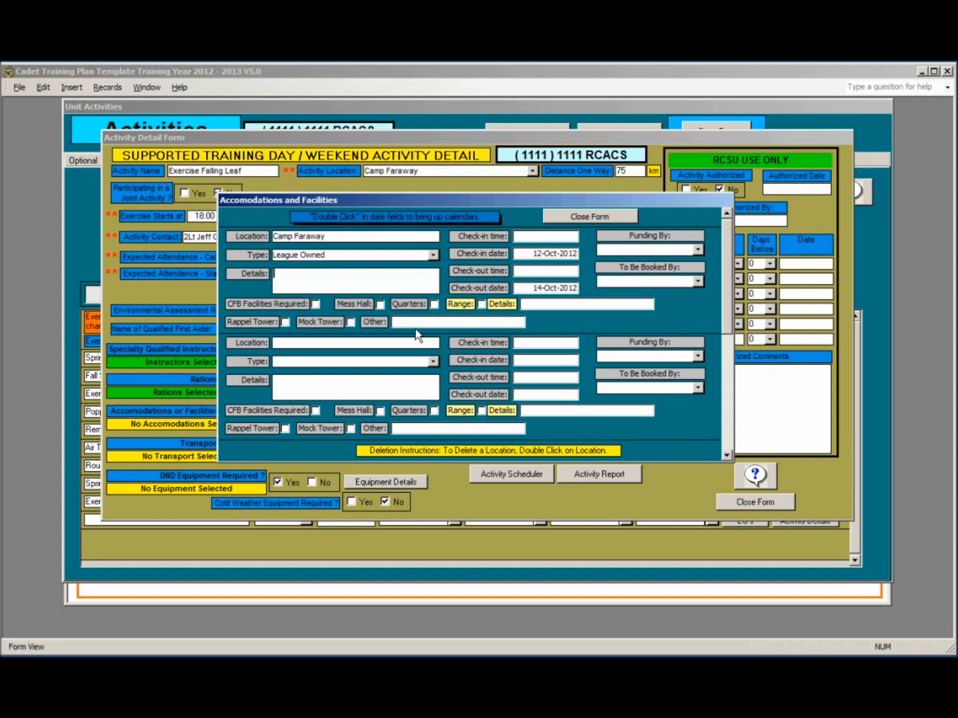
{"action": "type", "text": "Need Firewood"}
Step: Set the accommodation check-in time to 19:30 and check-out time to 13:00
{"action": "left_click", "coordinate": [532, 236]}
{"action": "type", "text": "1930"}
{"action": "left_click", "coordinate": [531, 269]}
{"action": "type", "text": "1300"}
Step: Make the accommodation DND-funded and booked by RCSU Training Support, then close the form
{"action": "left_click", "coordinate": [697, 250]}
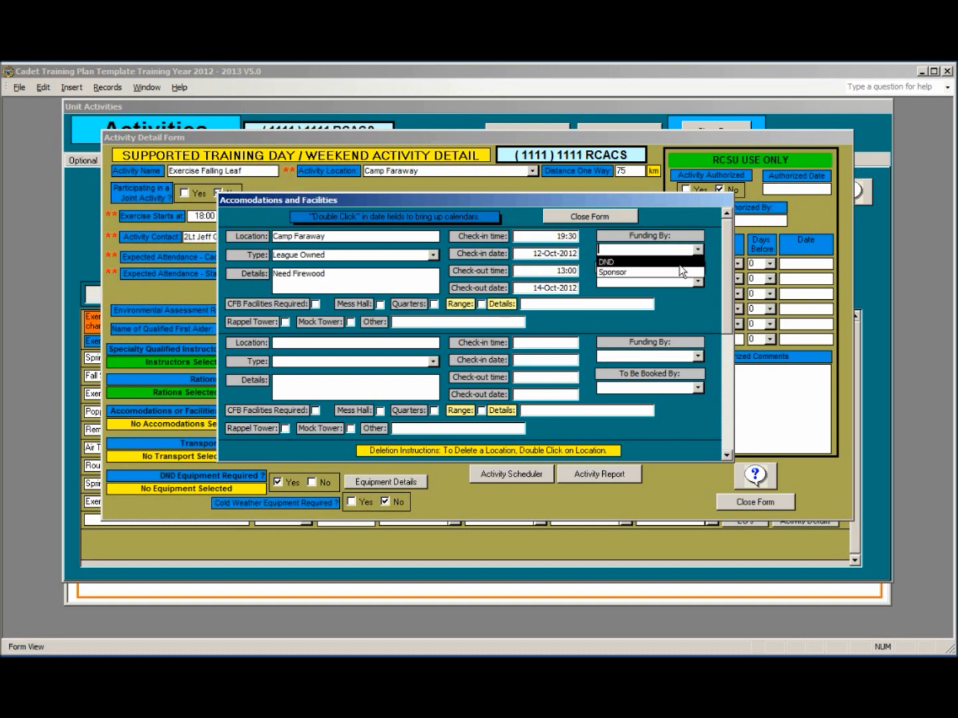
{"action": "left_click", "coordinate": [677, 262]}
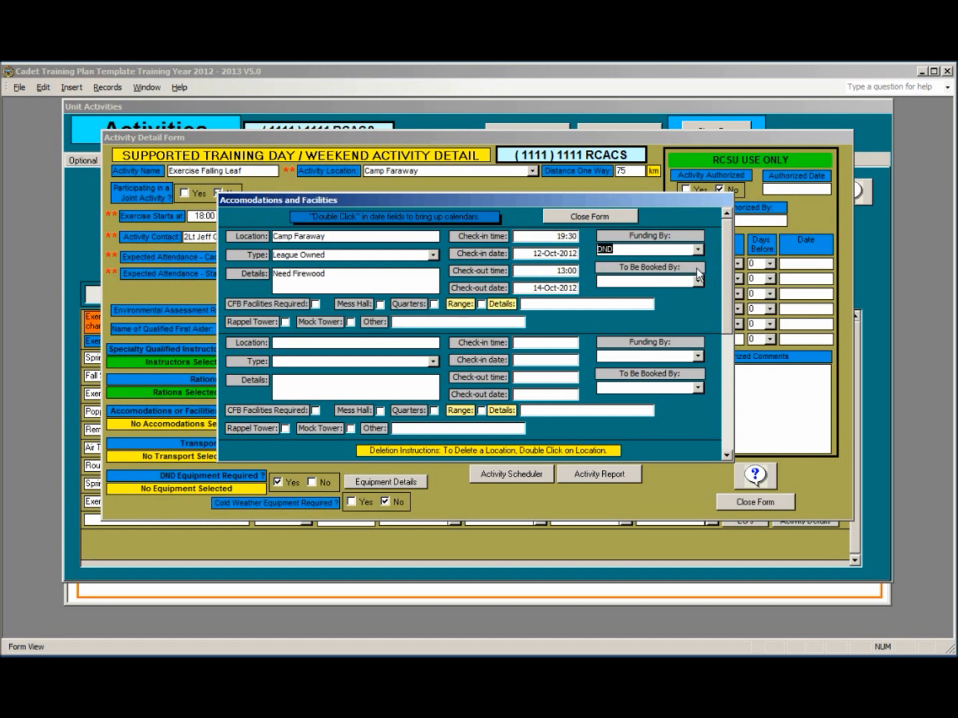
{"action": "left_click", "coordinate": [697, 282]}
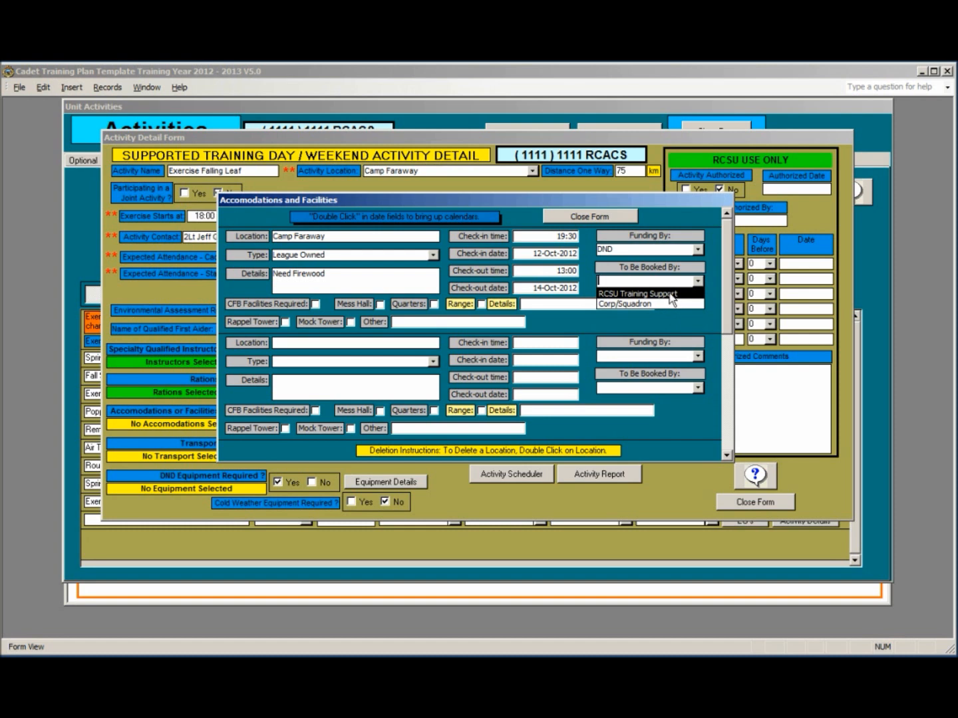
{"action": "left_click", "coordinate": [669, 294]}
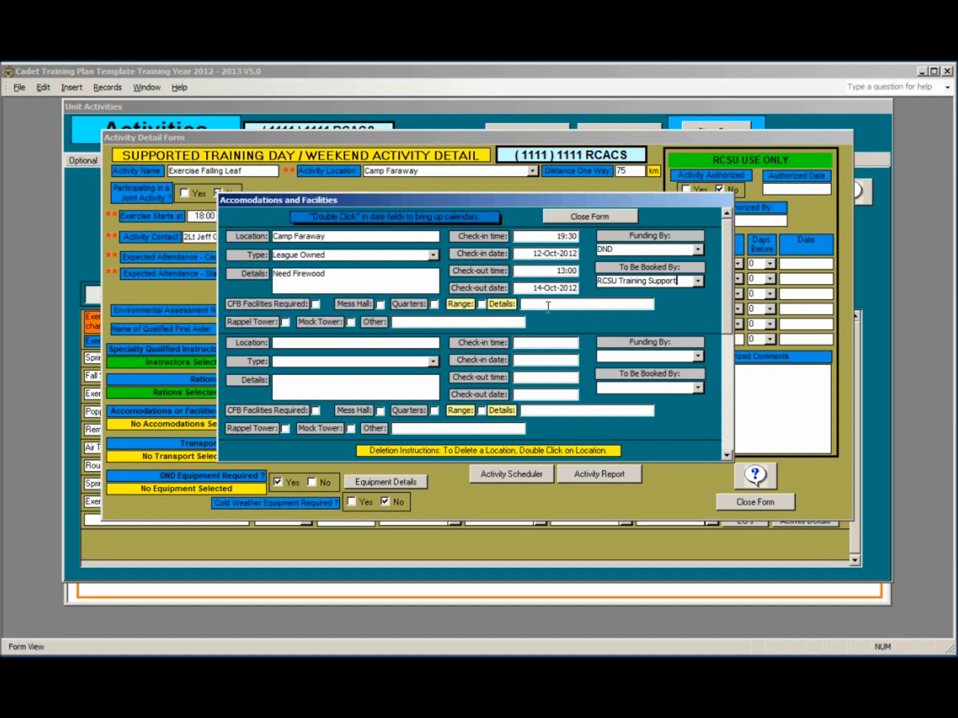
{"action": "left_click", "coordinate": [605, 217]}
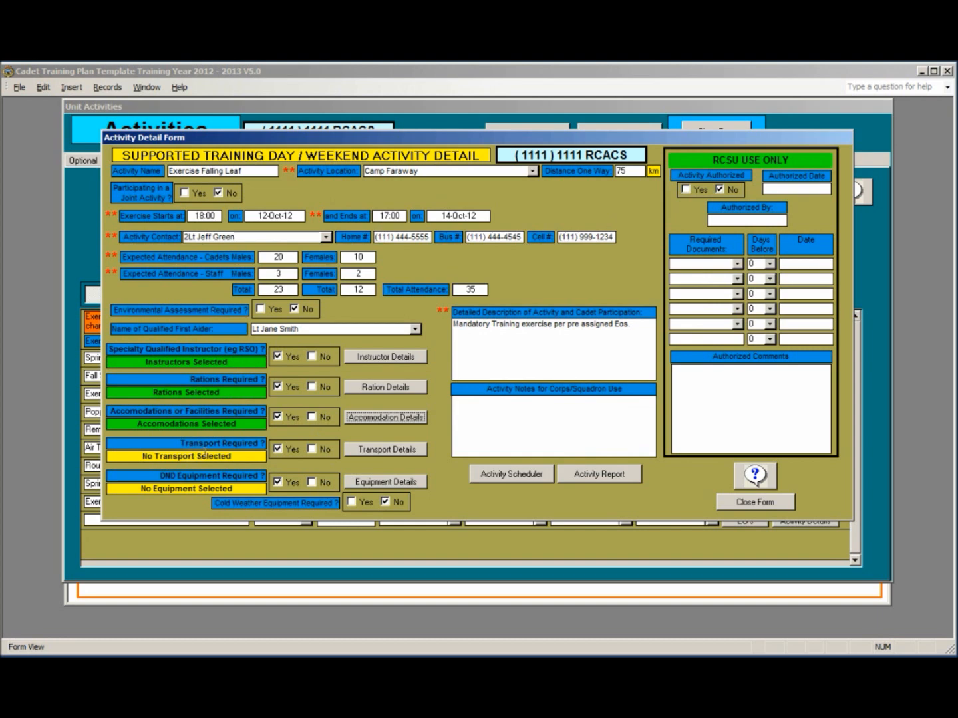
Step: Add a transport request for a Bus with DND-Full funding
{"action": "left_click", "coordinate": [417, 450]}
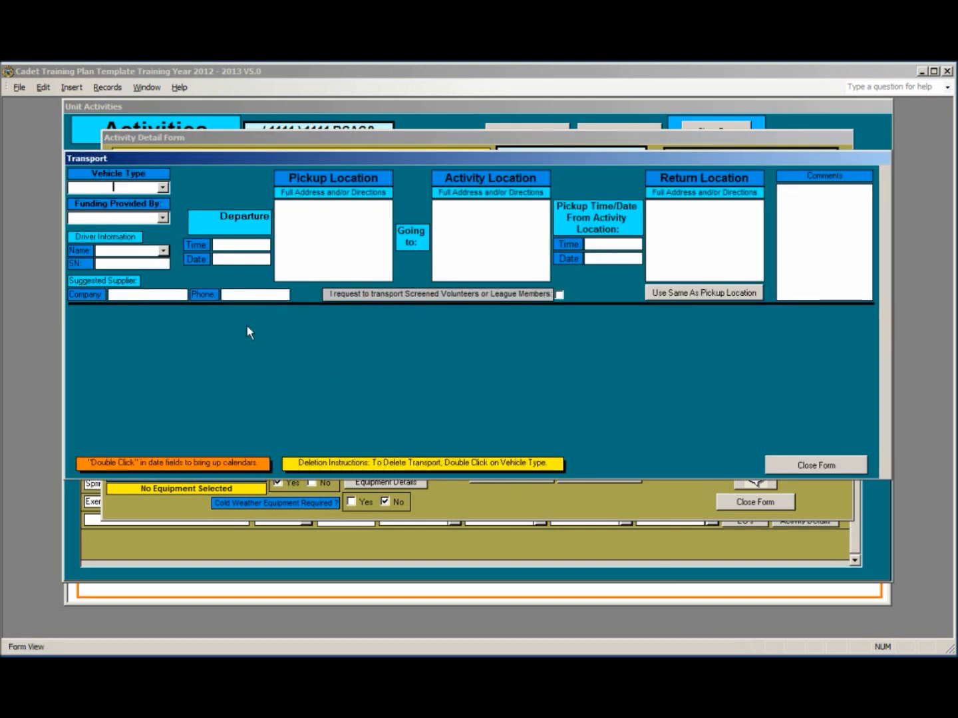
{"action": "left_click", "coordinate": [163, 189]}
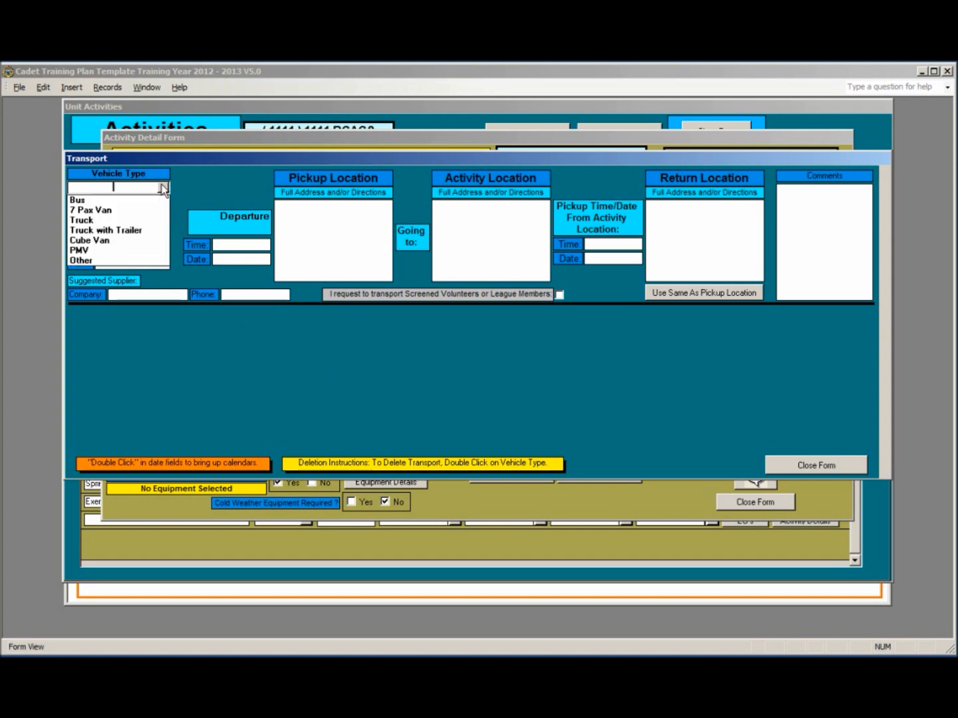
{"action": "left_click", "coordinate": [152, 201]}
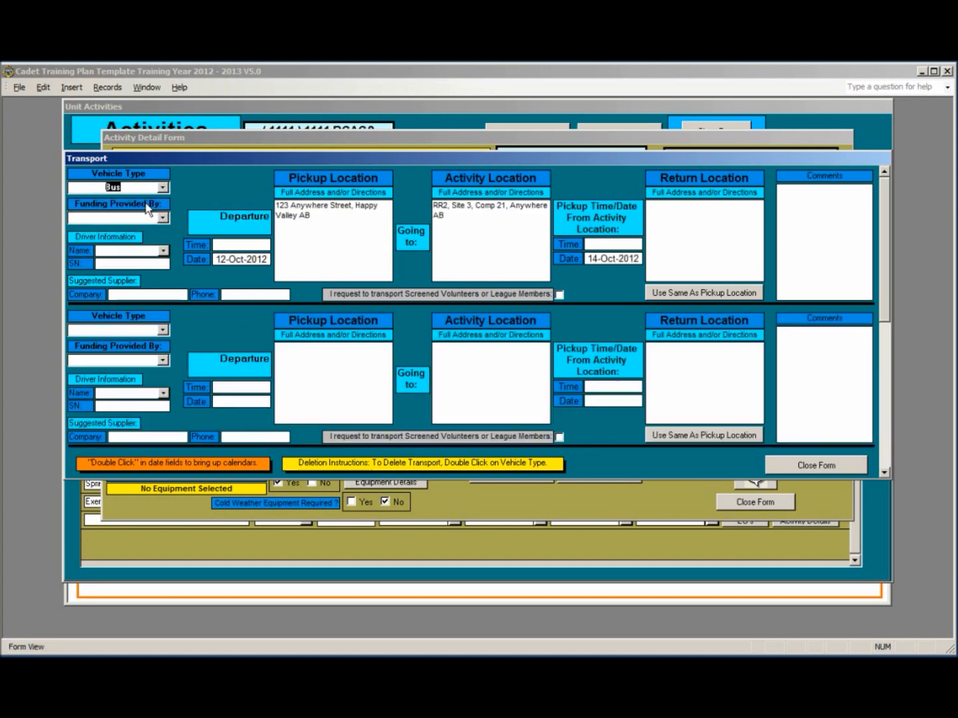
{"action": "left_click", "coordinate": [162, 218]}
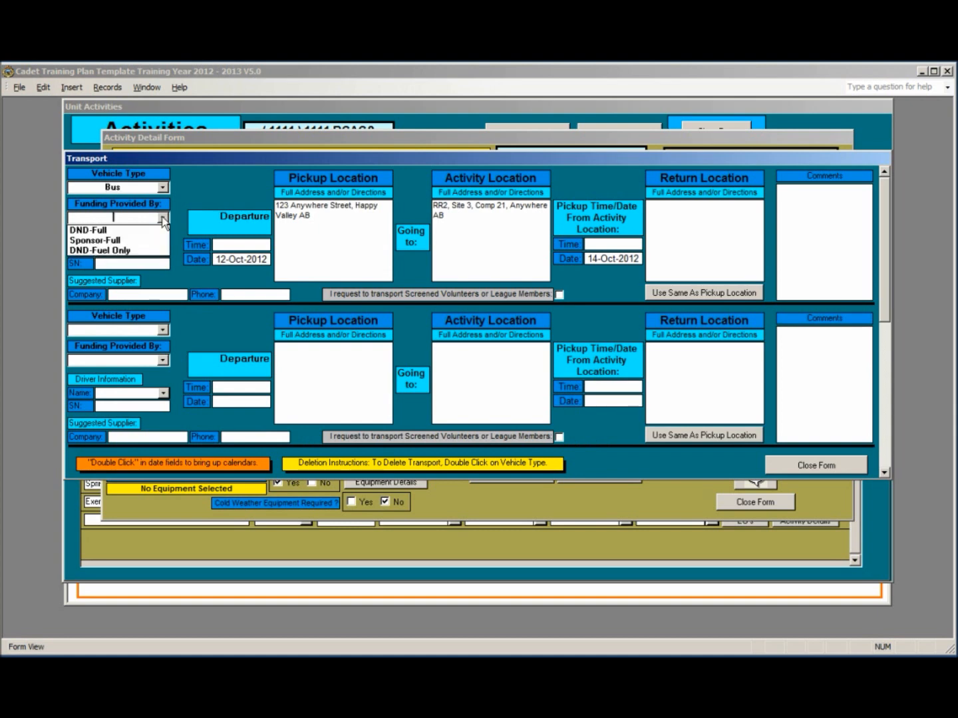
{"action": "left_click", "coordinate": [146, 230]}
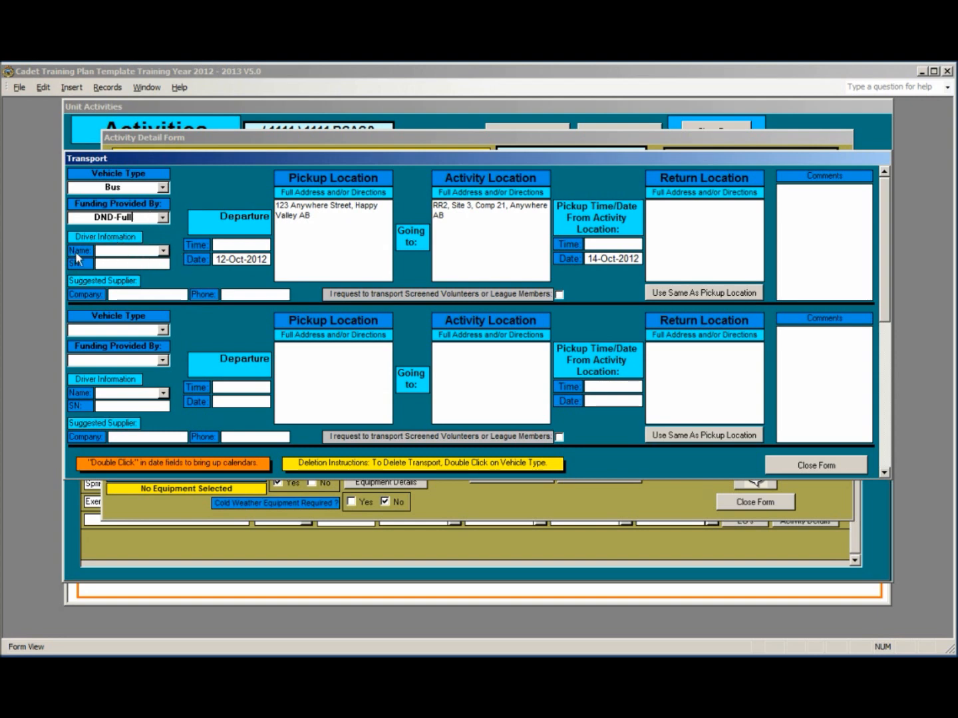
Step: Set bus departure to 18:30, pickup to 13:00, and return to the pickup address
{"action": "left_click", "coordinate": [227, 245]}
{"action": "left_click_drag", "start_coordinate": [224, 245], "coordinate": [266, 244]}
{"action": "type", "text": "1830"}
{"action": "left_click", "coordinate": [593, 244]}
{"action": "type", "text": "13:00"}
{"action": "left_click", "coordinate": [652, 242]}
{"action": "left_click", "coordinate": [709, 297]}
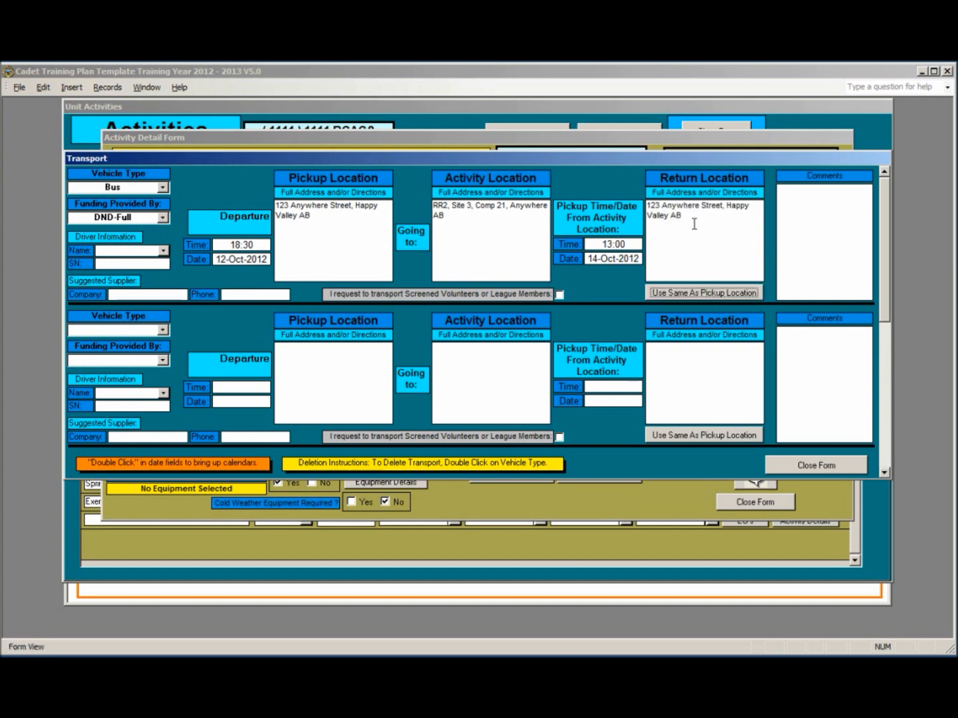
{"action": "left_click", "coordinate": [817, 206]}
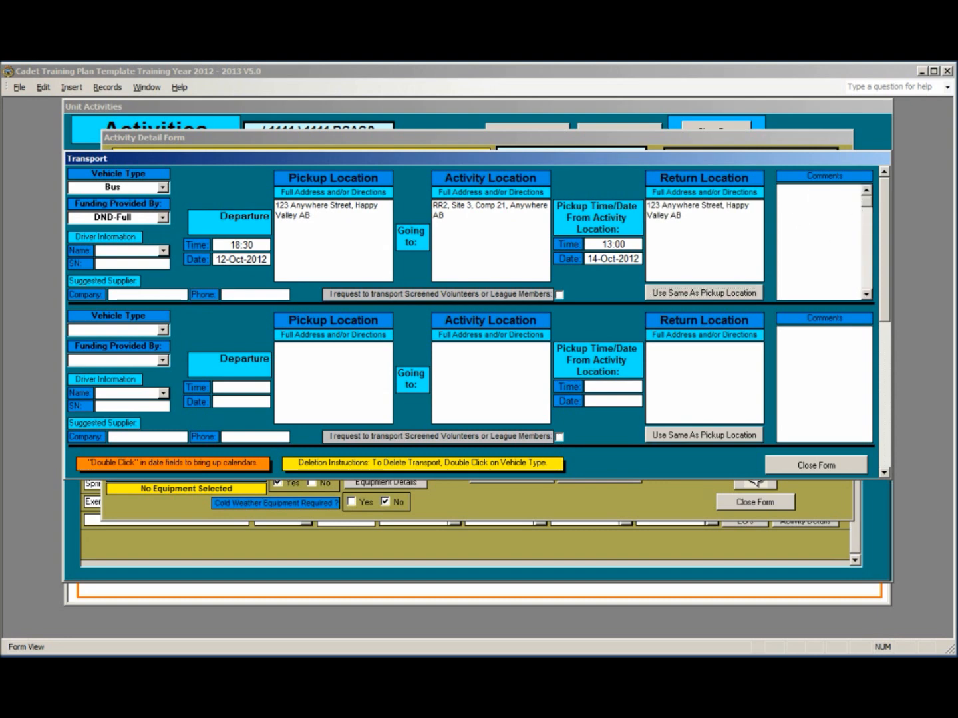
Step: Enter '123 Bus Rentals' as the suggested supplier and fill in its phone number
{"action": "left_click", "coordinate": [117, 296]}
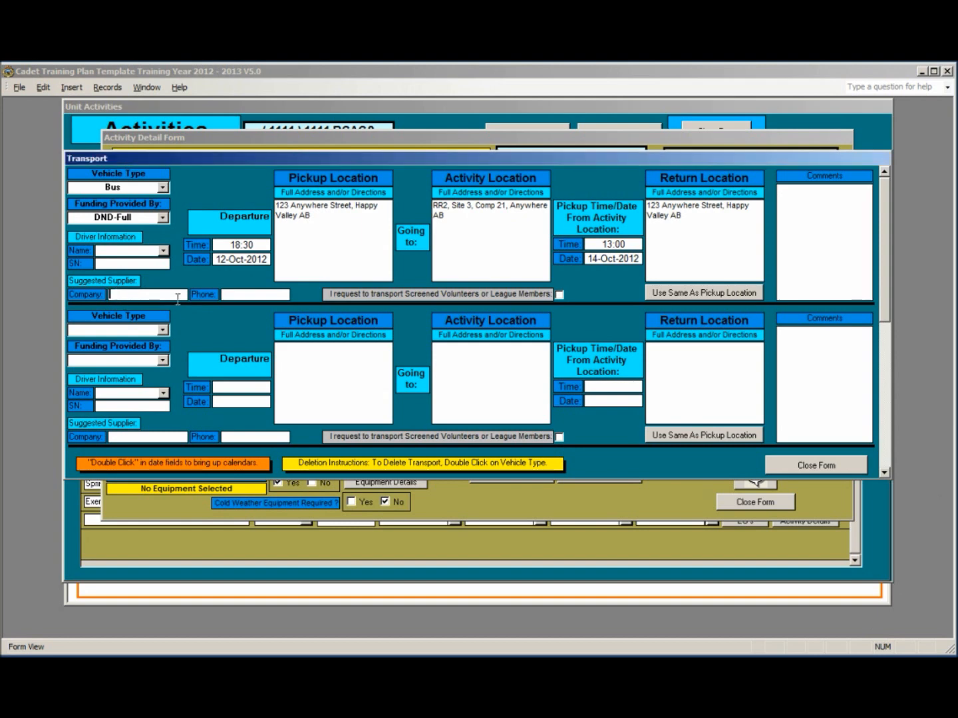
{"action": "type", "text": "123 Bus REn"}
{"action": "key", "text": "BackSpace"}
{"action": "key", "text": "BackSpace"}
{"action": "type", "text": "entals"}
{"action": "key", "text": "Tab"}
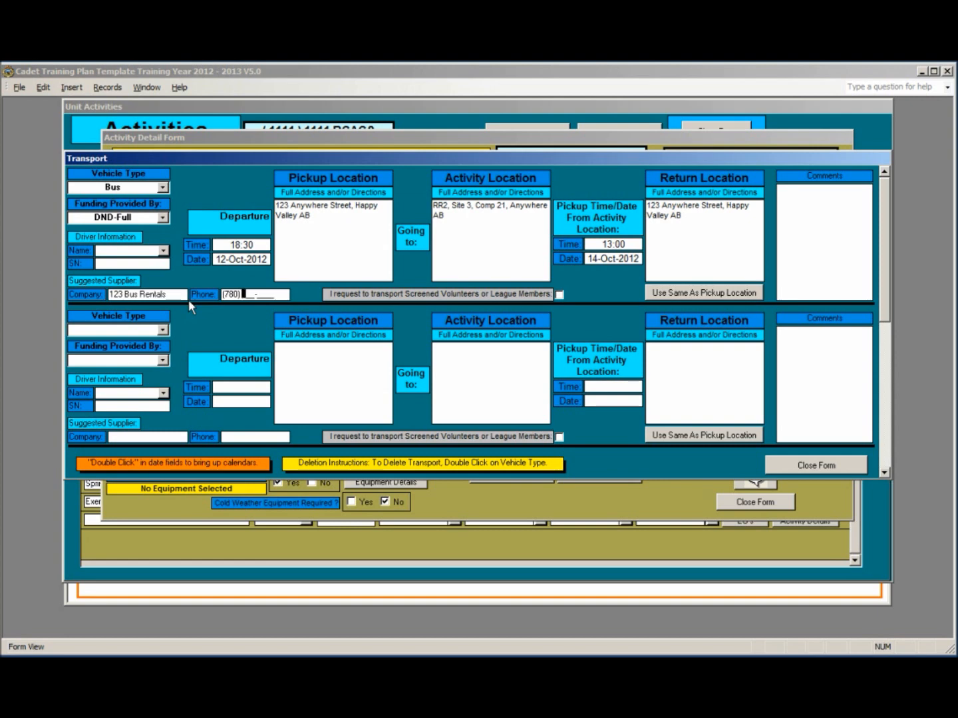
Step: Request transport for screened volunteers and set the second vehicle to a DND-Full Cube Van
{"action": "left_click", "coordinate": [560, 296]}
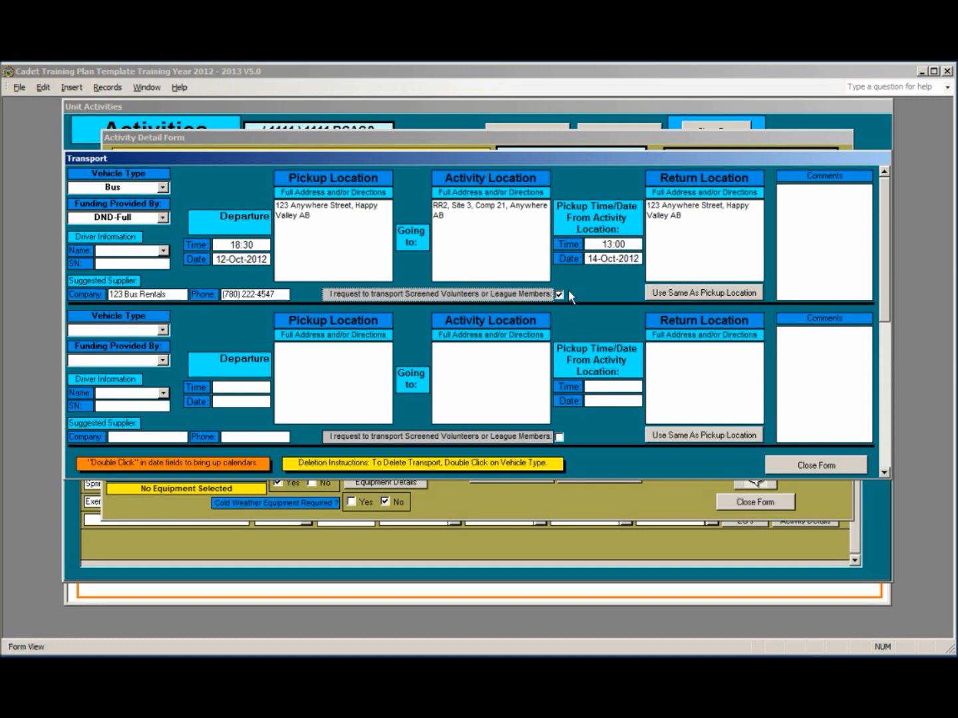
{"action": "left_click", "coordinate": [162, 331]}
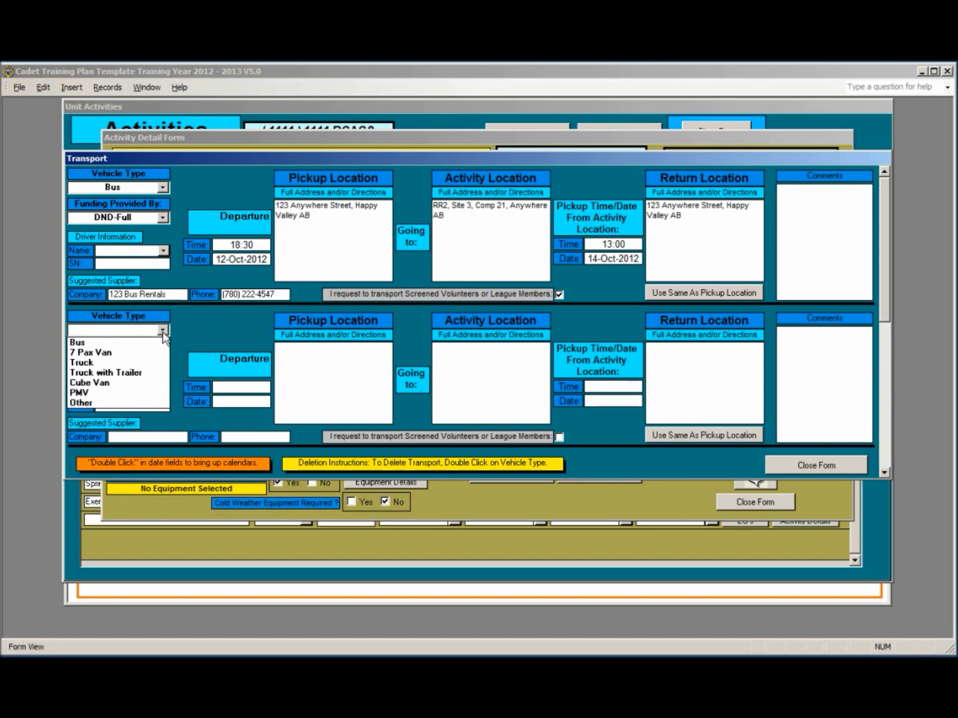
{"action": "left_click", "coordinate": [138, 383]}
{"action": "left_click", "coordinate": [162, 361]}
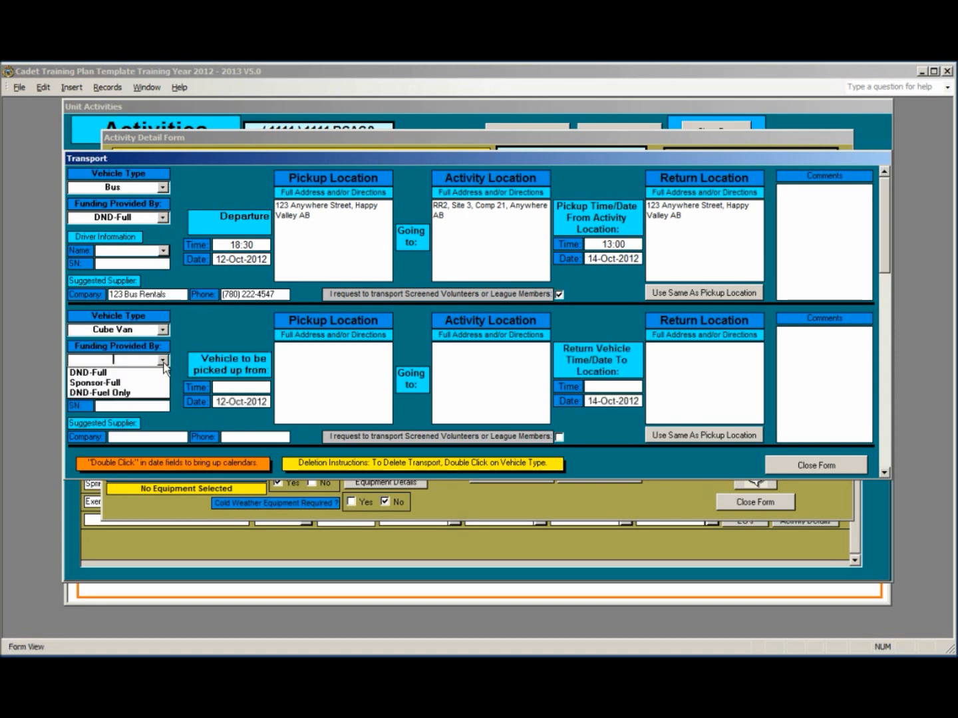
{"action": "left_click", "coordinate": [159, 373]}
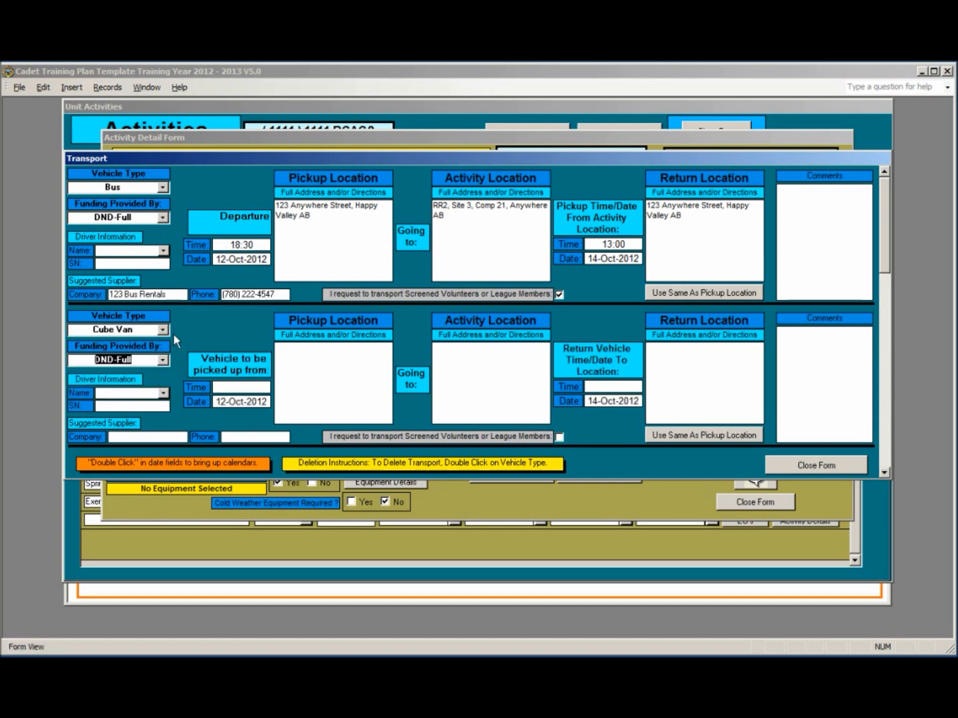
Step: Assign a driver to the Cube Van and close the transport details
{"action": "left_click", "coordinate": [165, 394]}
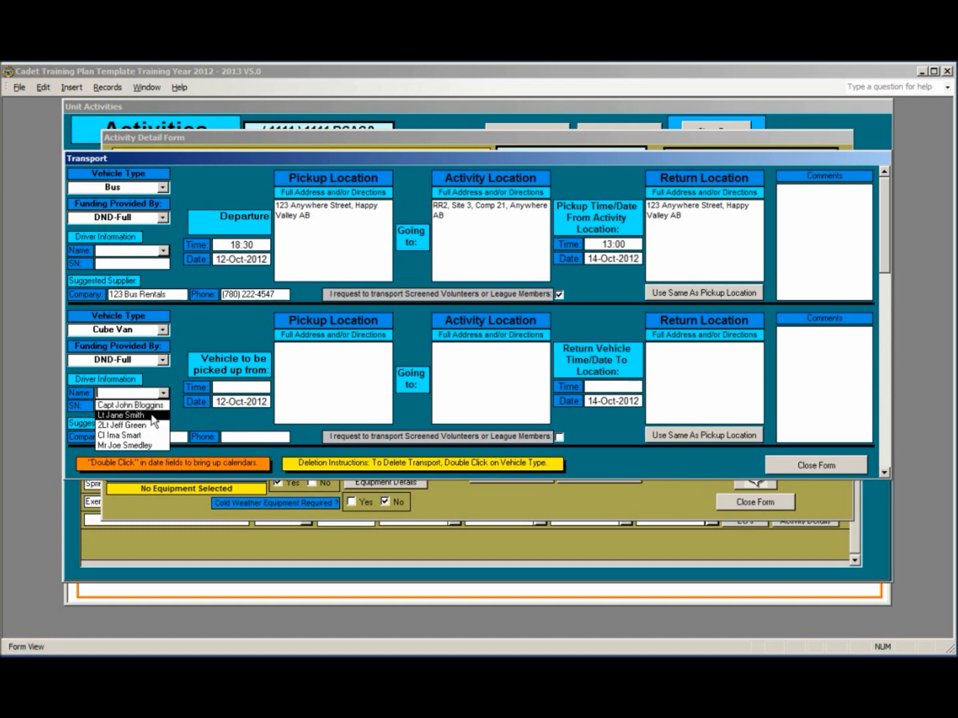
{"action": "left_click", "coordinate": [153, 416]}
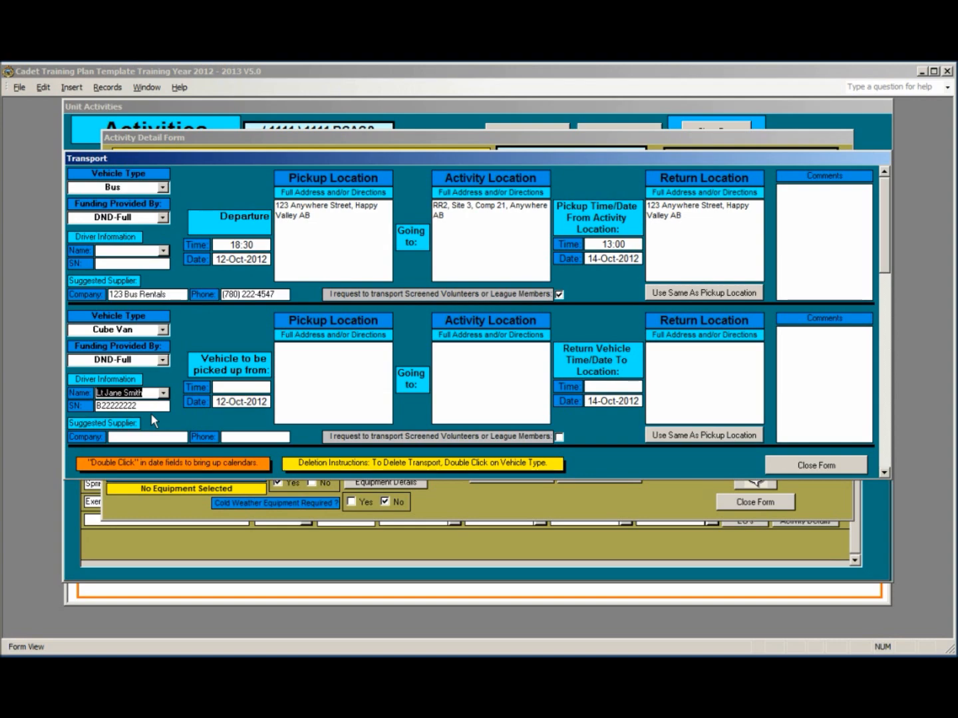
{"action": "left_click", "coordinate": [784, 467]}
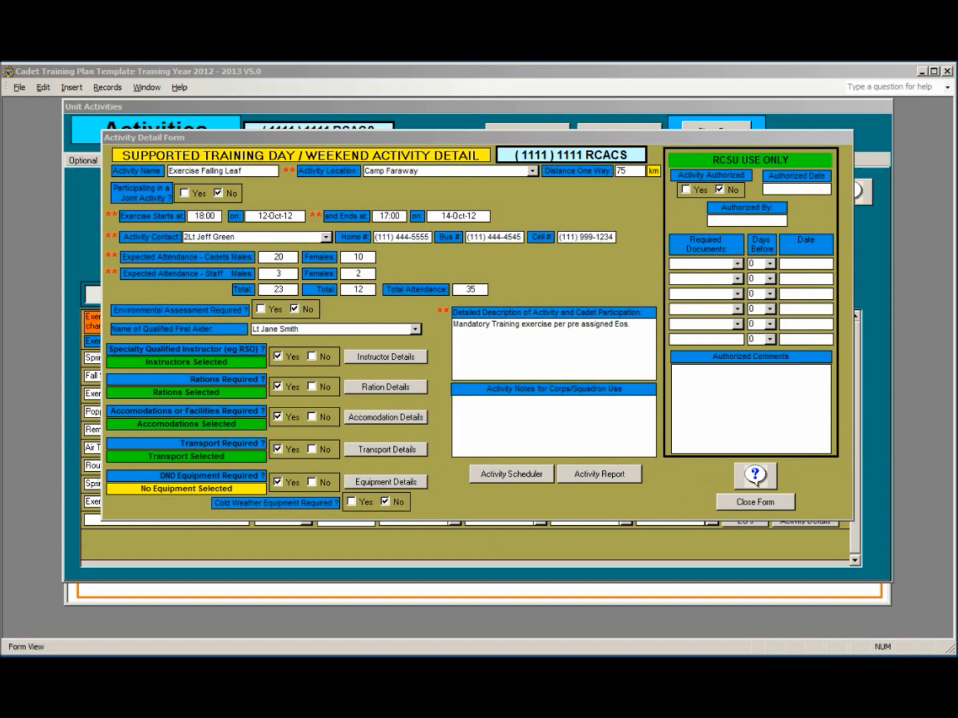
Step: Order 39 each of summer sleeping bags, air mattresses and half shelters on the equipment order form
{"action": "left_click", "coordinate": [371, 484]}
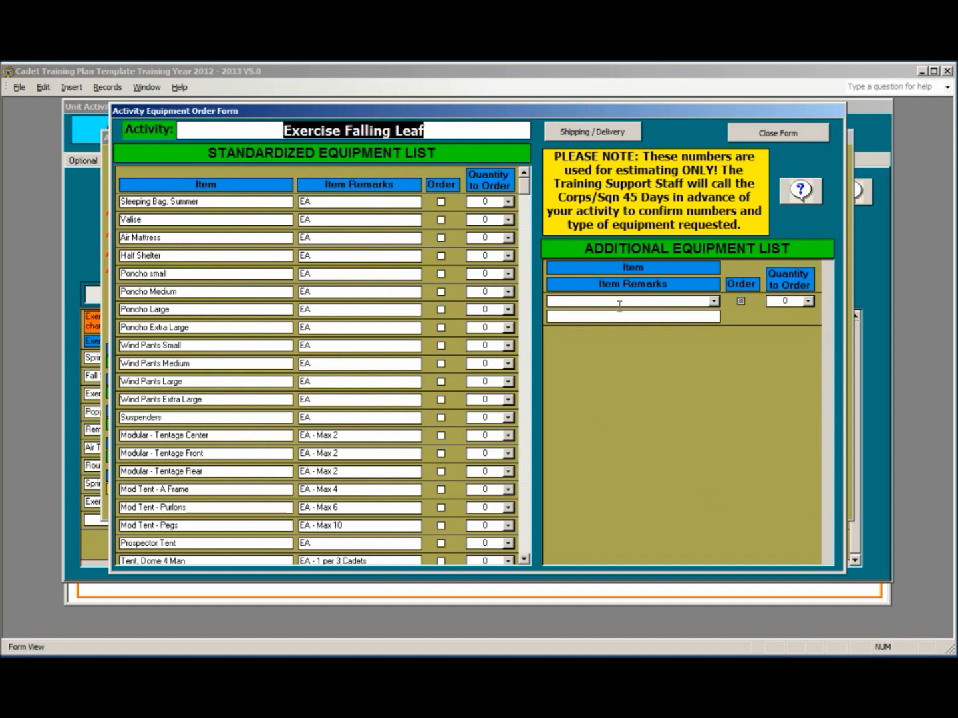
{"action": "left_click", "coordinate": [452, 129]}
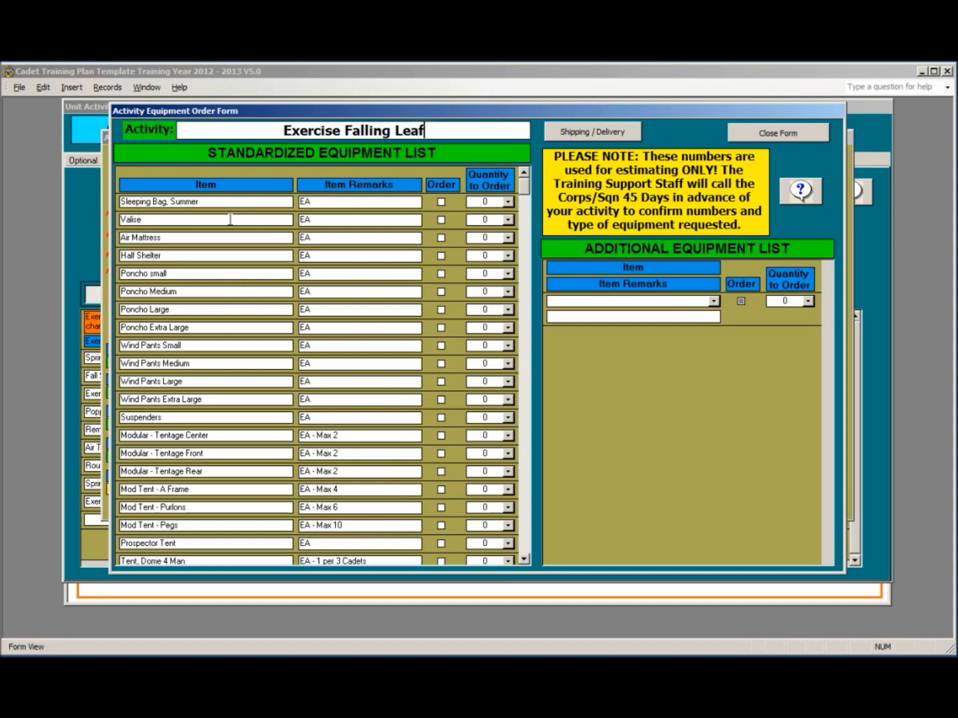
{"action": "left_click", "coordinate": [441, 203]}
{"action": "left_click", "coordinate": [510, 203]}
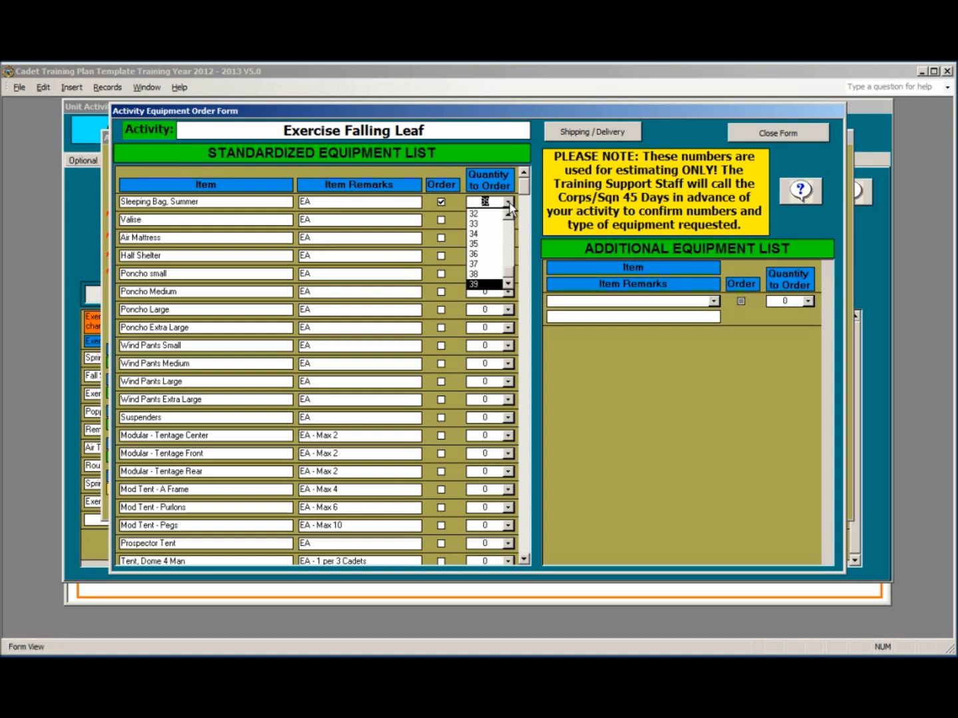
{"action": "left_click", "coordinate": [510, 203]}
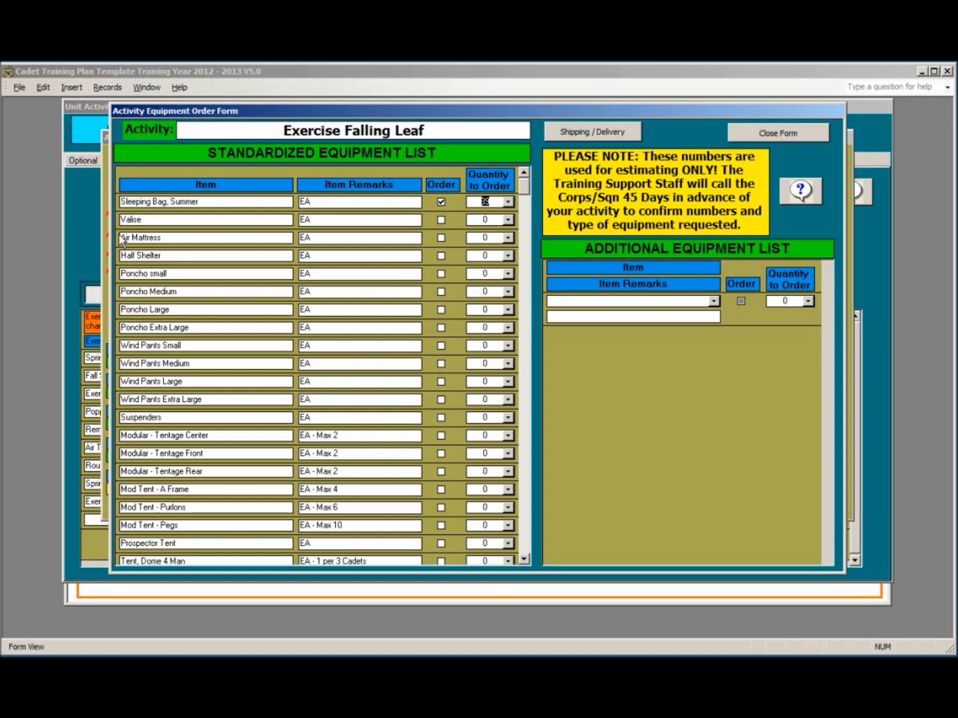
{"action": "left_click", "coordinate": [441, 237]}
{"action": "left_click", "coordinate": [441, 256]}
Step: Order 10 small ponchos and 15 medium ponchos
{"action": "left_click", "coordinate": [440, 274]}
{"action": "left_click", "coordinate": [508, 274]}
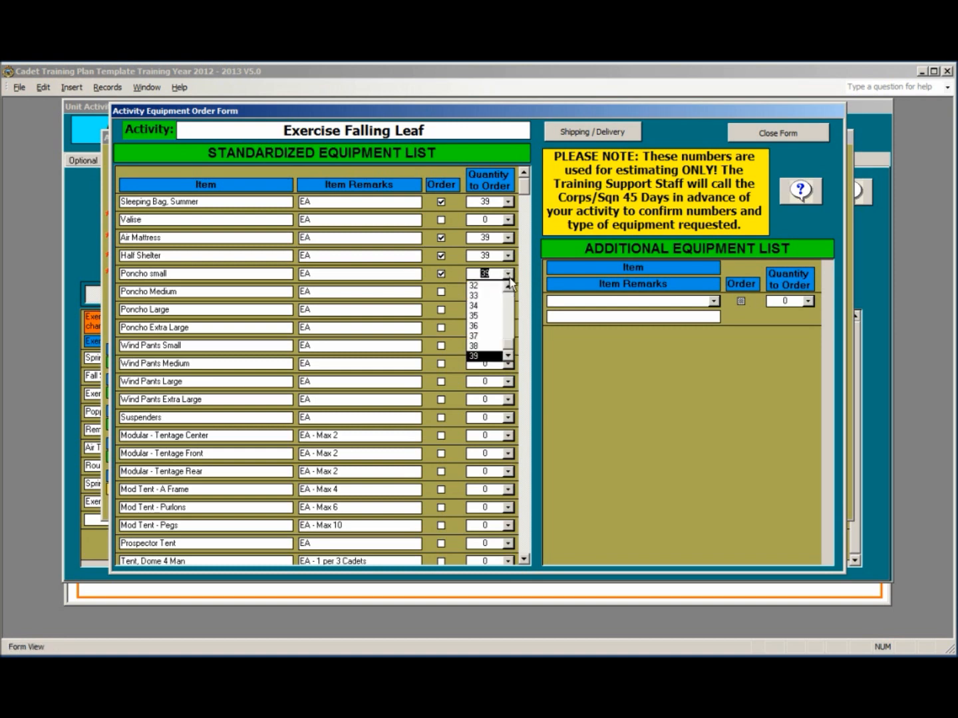
{"action": "left_click_drag", "start_coordinate": [519, 343], "coordinate": [515, 313]}
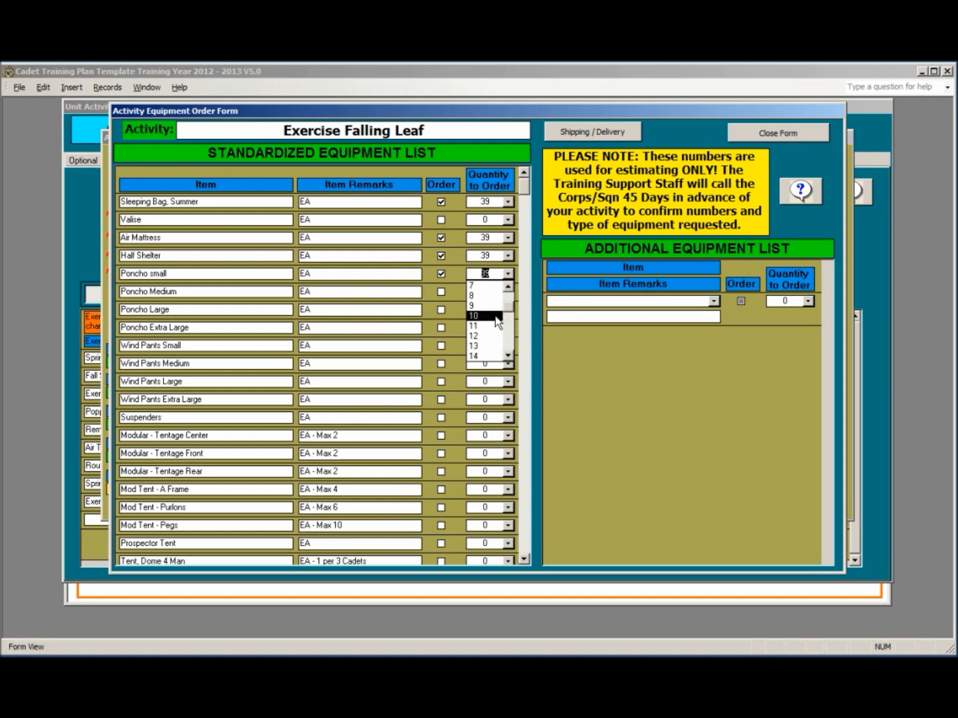
{"action": "left_click", "coordinate": [495, 317]}
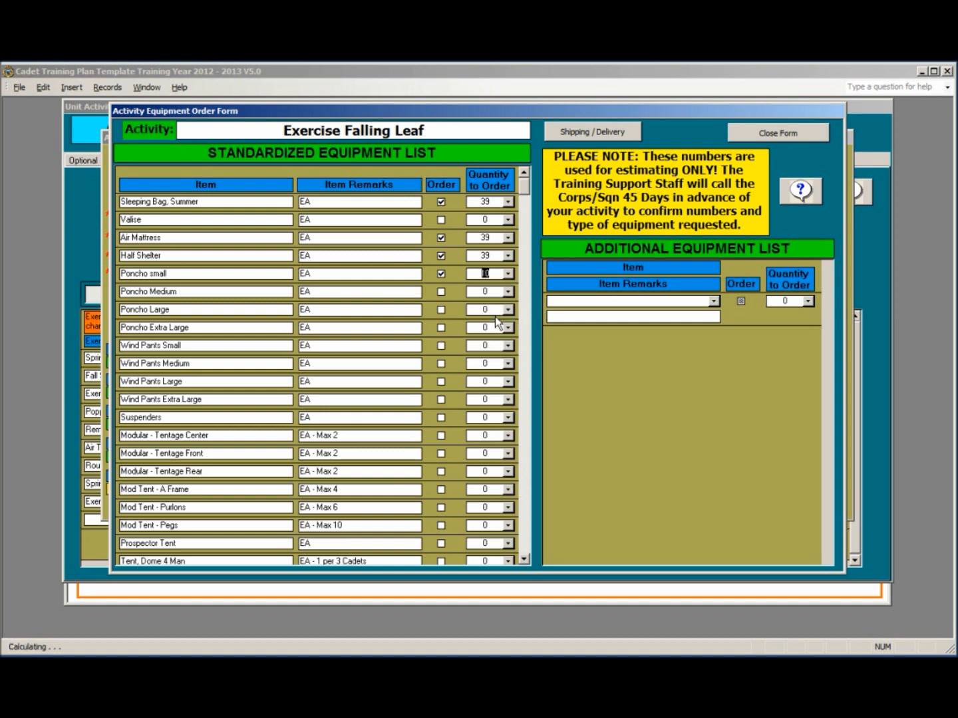
{"action": "left_click", "coordinate": [440, 293]}
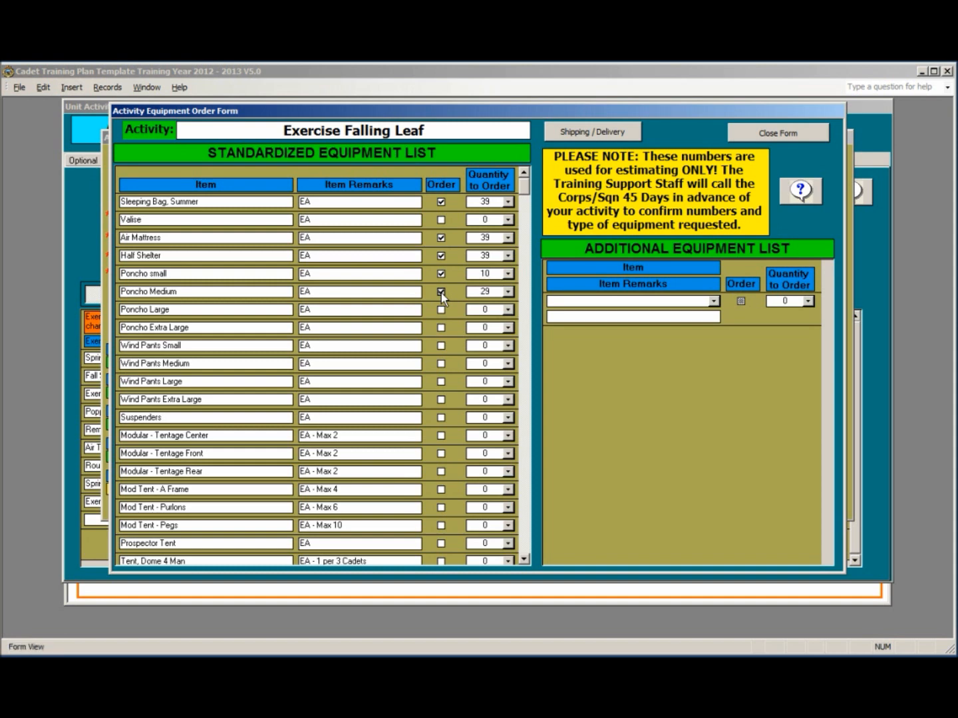
{"action": "left_click", "coordinate": [508, 291]}
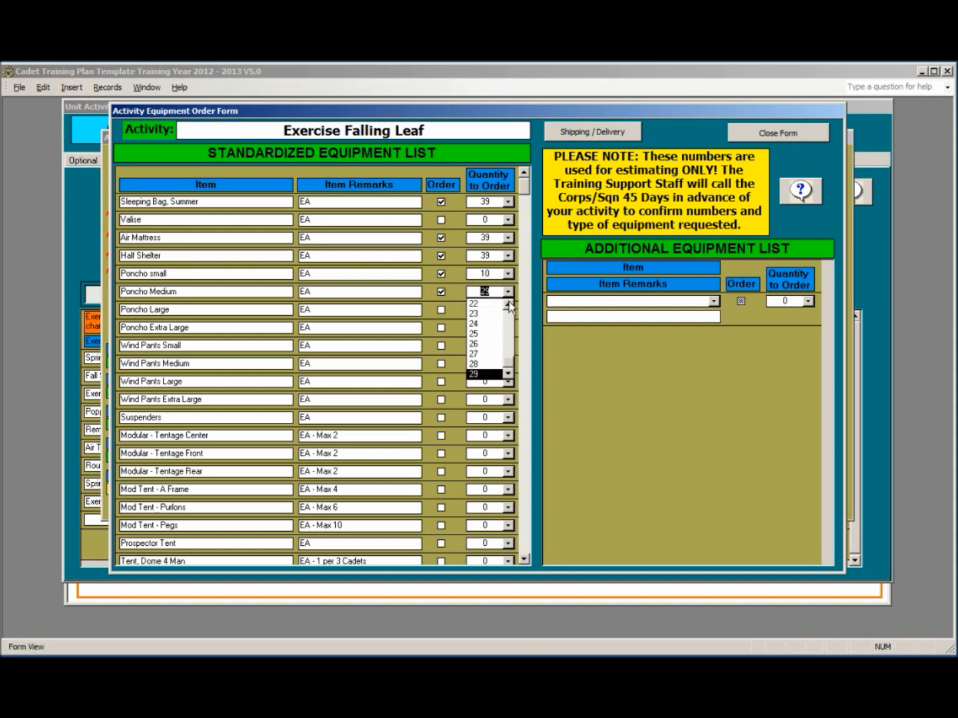
{"action": "scroll", "coordinate": [505, 355], "scroll_direction": "up", "scroll_amount": 3}
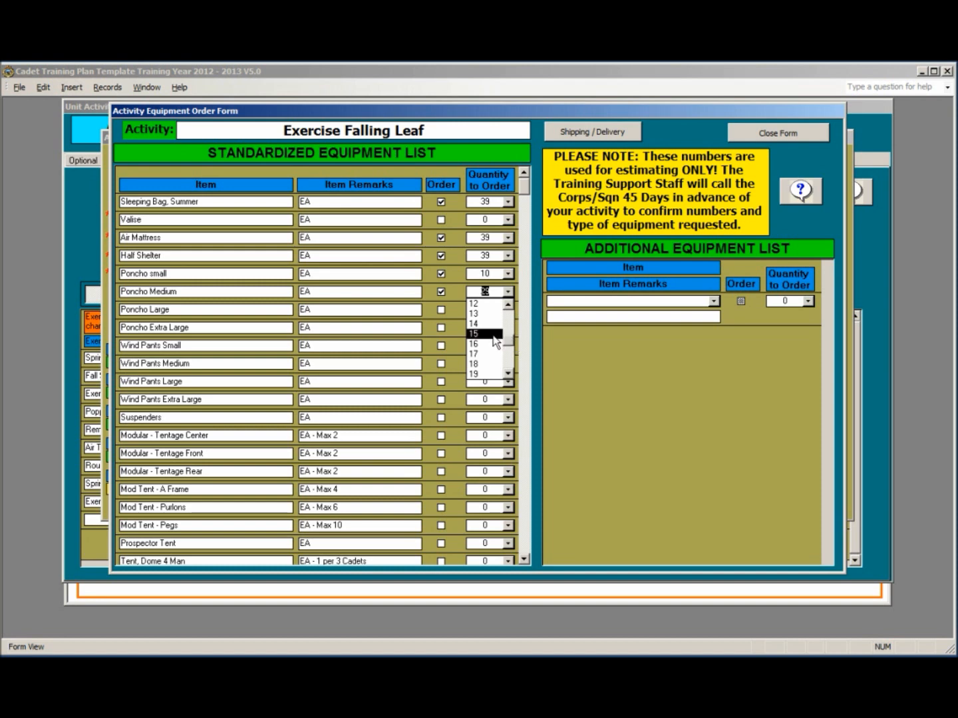
{"action": "left_click", "coordinate": [490, 335]}
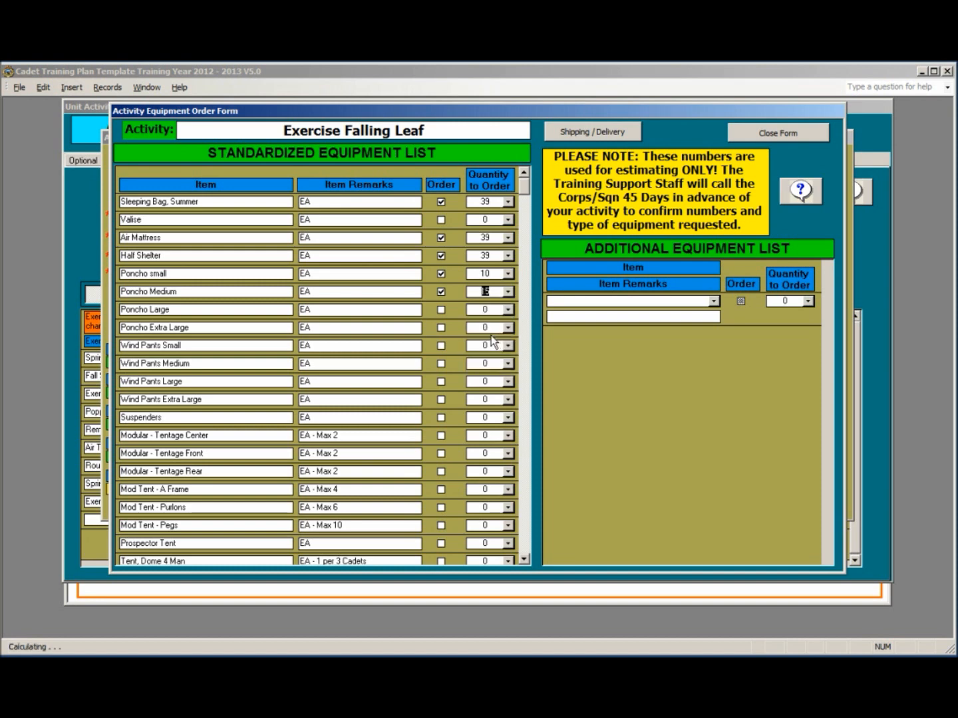
Step: Order 10 large ponchos and 4 extra-large ponchos
{"action": "left_click", "coordinate": [442, 310]}
{"action": "left_click", "coordinate": [510, 310]}
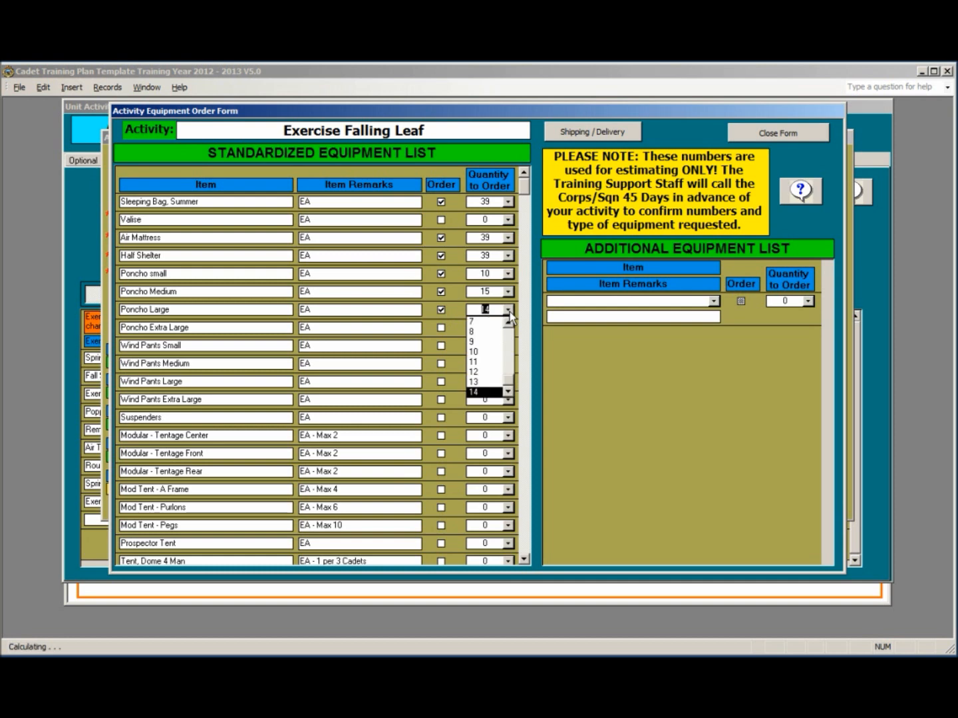
{"action": "left_click", "coordinate": [493, 352]}
{"action": "left_click", "coordinate": [439, 327]}
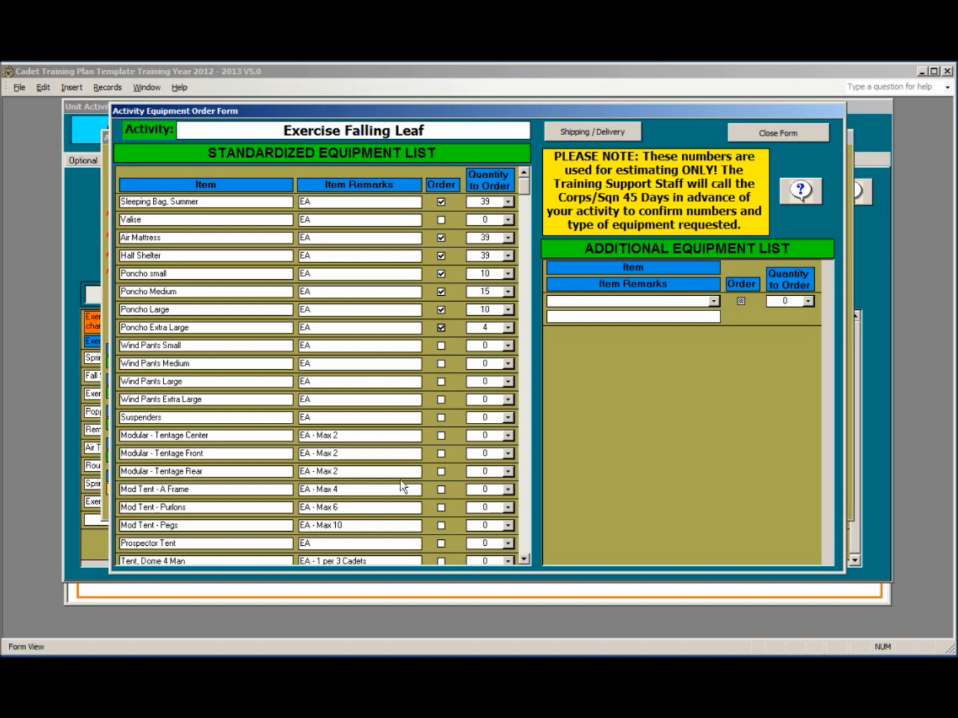
{"action": "left_click", "coordinate": [523, 560]}
{"action": "double_click", "coordinate": [523, 560]}
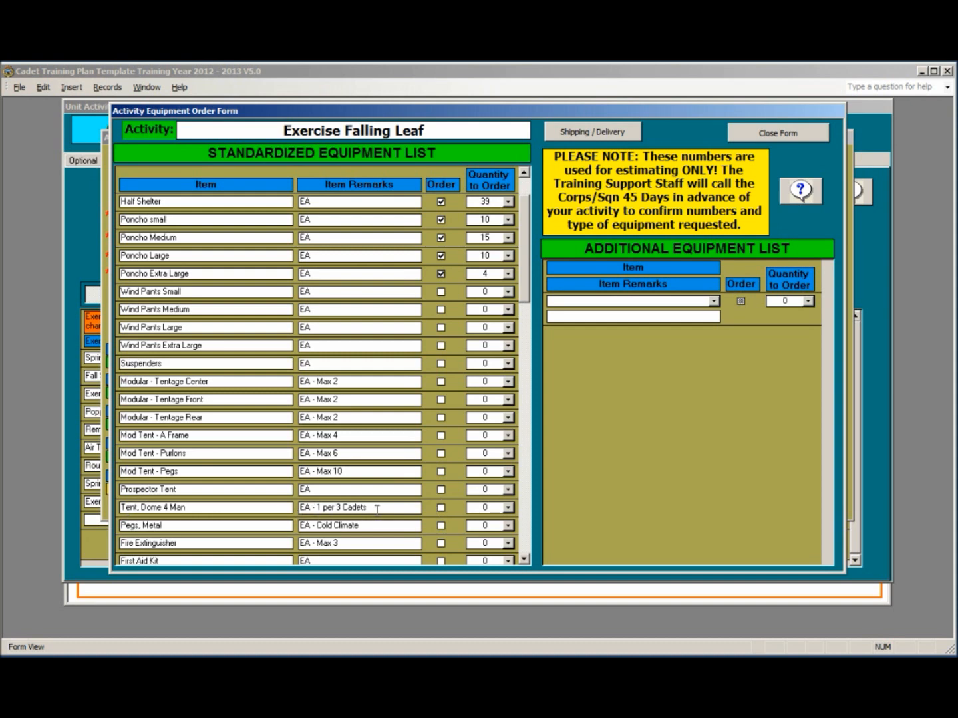
Step: Tick Order for the Tent, Dome 4 Man, keeping the quantity at 17
{"action": "left_click", "coordinate": [440, 507]}
Step: Add Hay Box to the Additional Equipment List and order 5 of them
{"action": "left_click", "coordinate": [715, 302]}
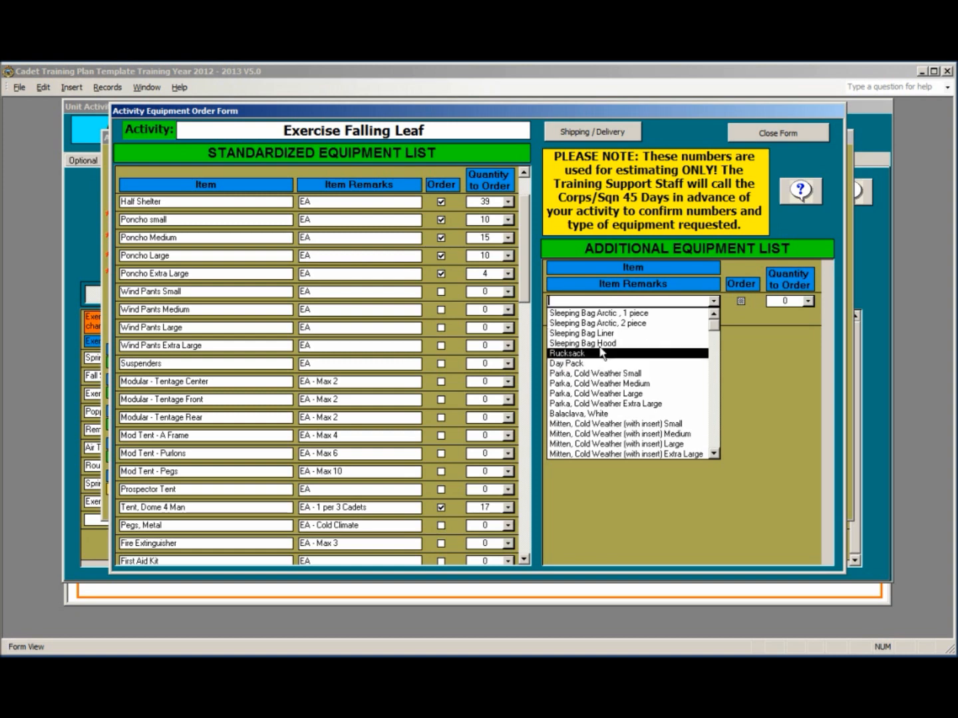
{"action": "left_click", "coordinate": [714, 454]}
{"action": "left_click", "coordinate": [714, 454]}
{"action": "left_click", "coordinate": [713, 454]}
{"action": "left_click", "coordinate": [713, 454]}
{"action": "left_click", "coordinate": [714, 454]}
{"action": "left_click", "coordinate": [714, 454]}
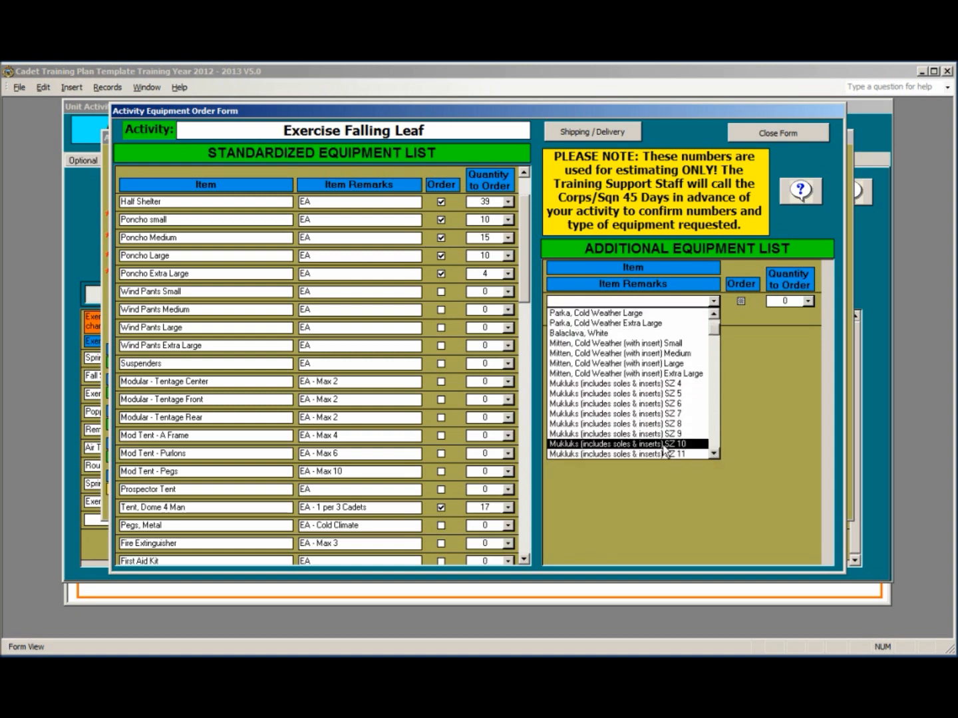
{"action": "left_click", "coordinate": [714, 454]}
{"action": "left_click", "coordinate": [714, 454]}
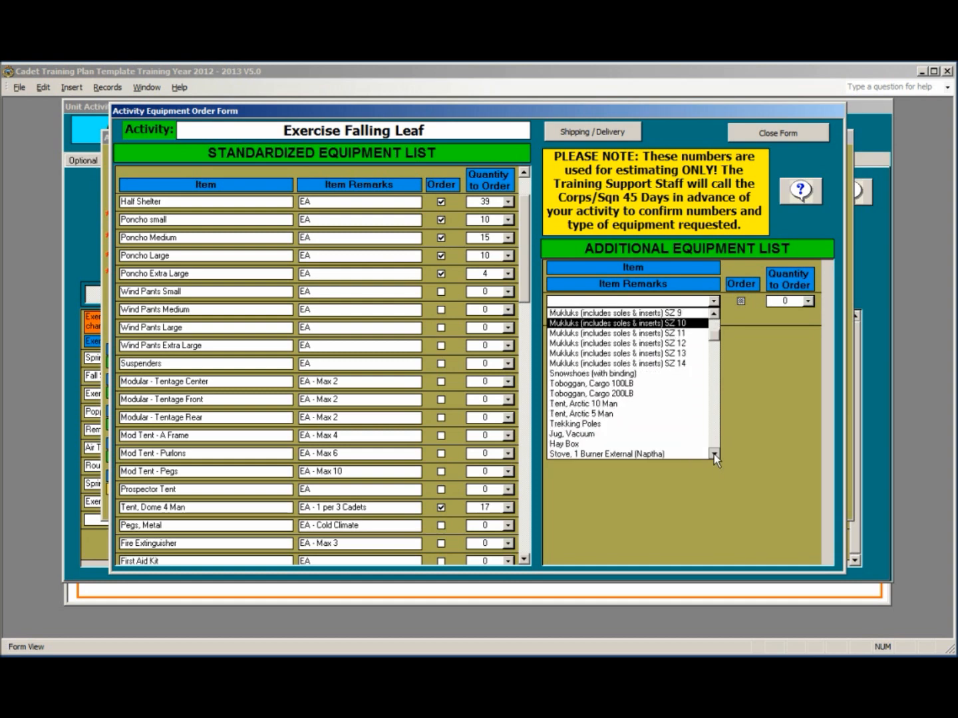
{"action": "left_click", "coordinate": [630, 394]}
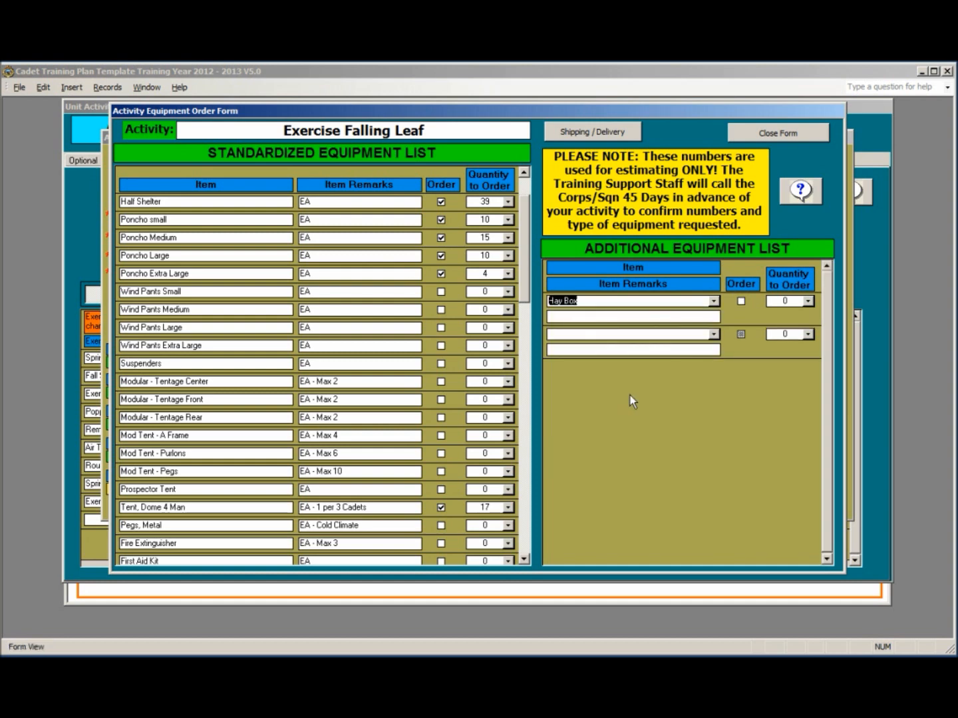
{"action": "left_click", "coordinate": [740, 302]}
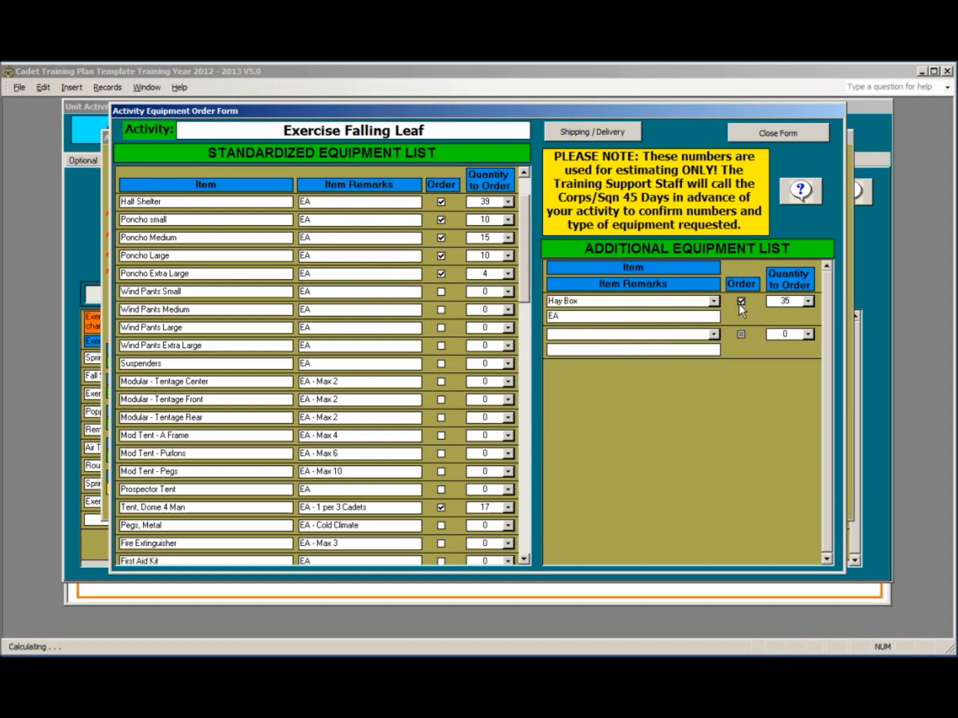
{"action": "left_click", "coordinate": [812, 302]}
{"action": "left_click_drag", "start_coordinate": [811, 374], "coordinate": [802, 330]}
{"action": "left_click", "coordinate": [788, 326]}
Step: Add 'Television' as a new additional item and order 2 of them
{"action": "left_click", "coordinate": [584, 334]}
{"action": "type", "text": "Tele"}
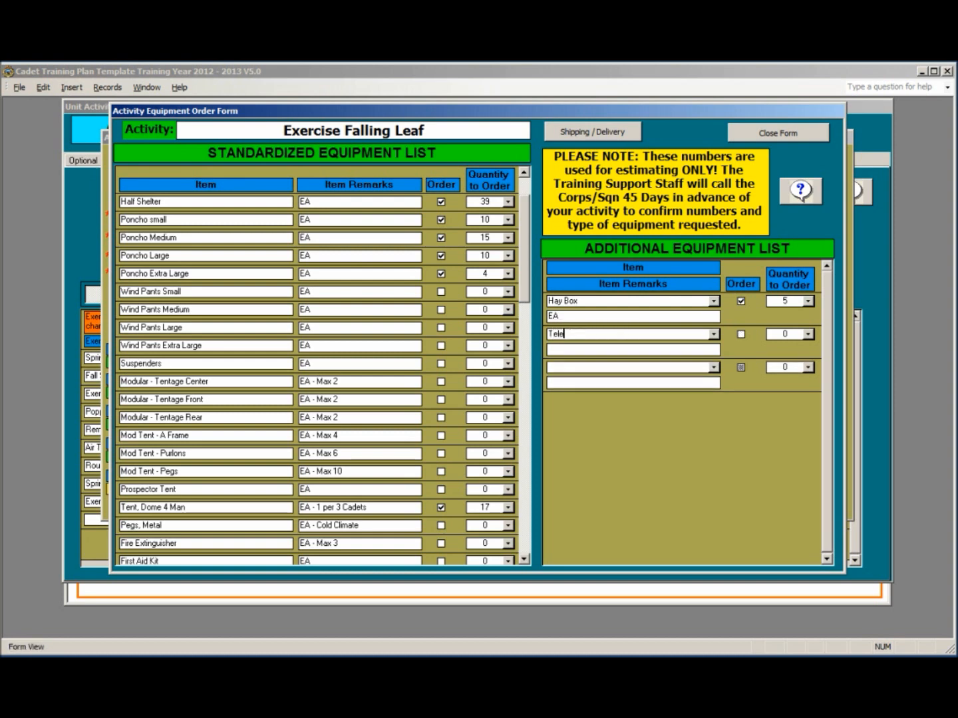
{"action": "type", "text": "vision"}
{"action": "left_click", "coordinate": [741, 335]}
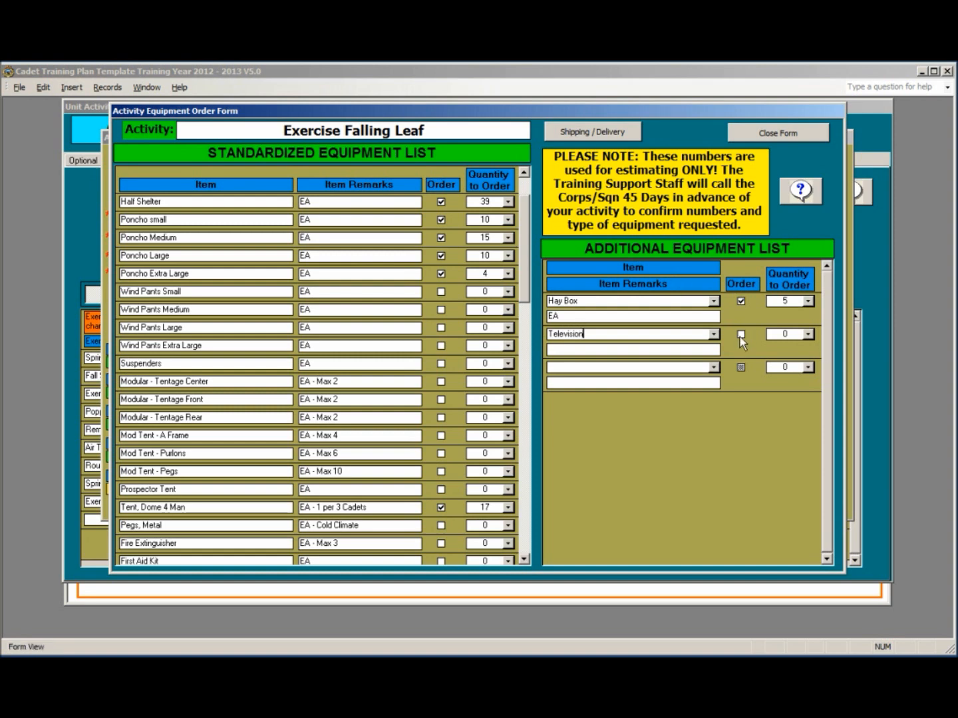
{"action": "left_click", "coordinate": [808, 335]}
{"action": "left_click_drag", "start_coordinate": [809, 404], "coordinate": [808, 353]}
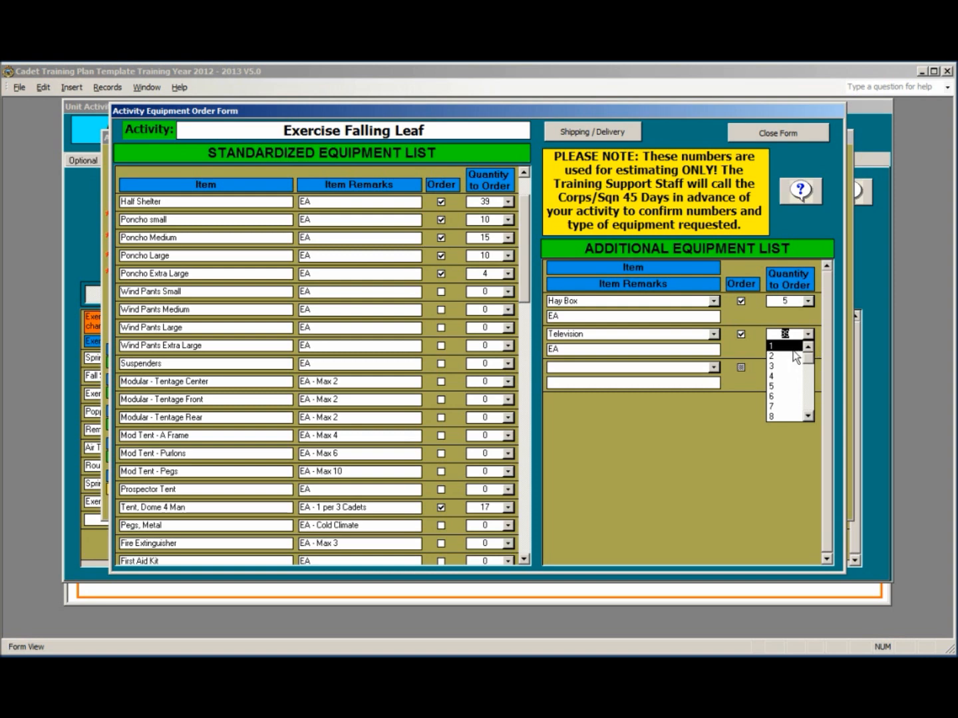
{"action": "left_click", "coordinate": [791, 355]}
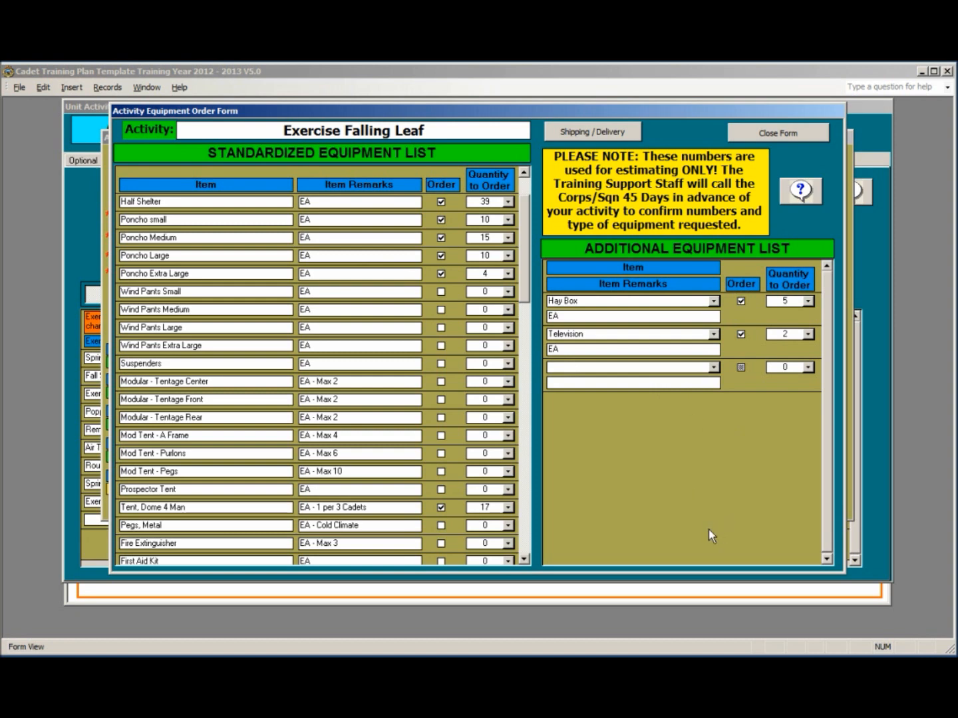
{"action": "left_click", "coordinate": [607, 134]}
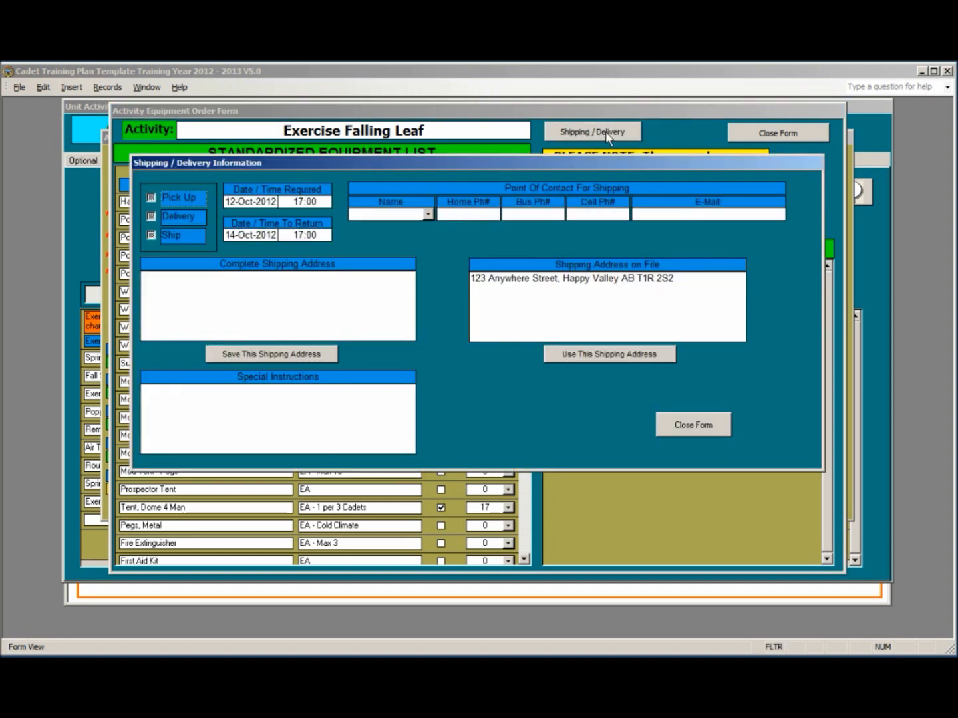
Step: Select Ship, choose the point of contact, and fill the shipping address from the one on file
{"action": "left_click", "coordinate": [153, 236]}
{"action": "left_click", "coordinate": [427, 215]}
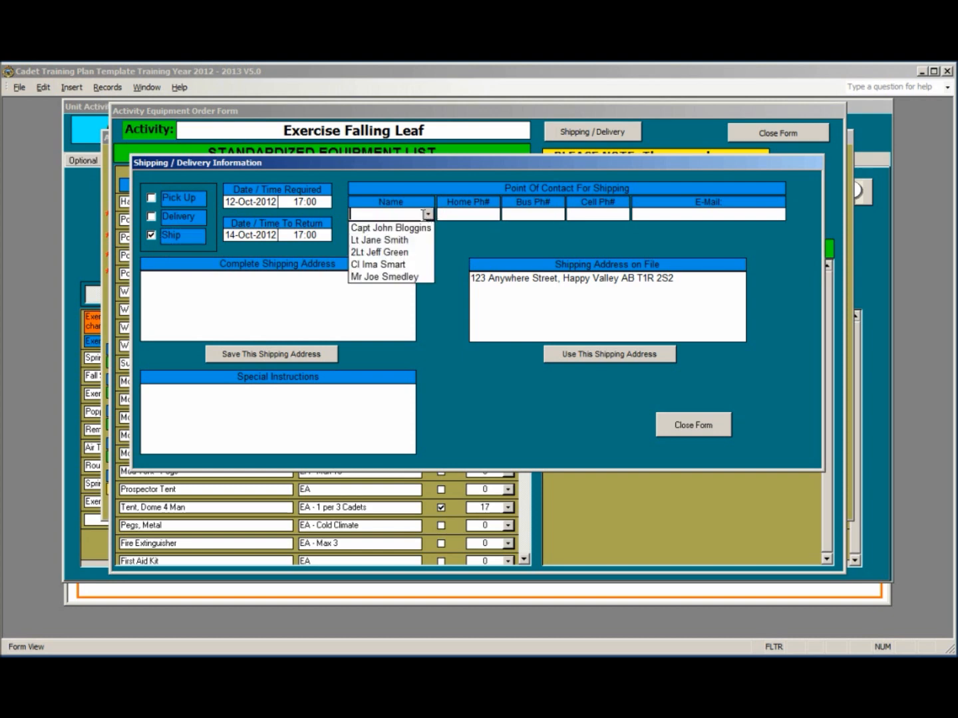
{"action": "left_click", "coordinate": [410, 253]}
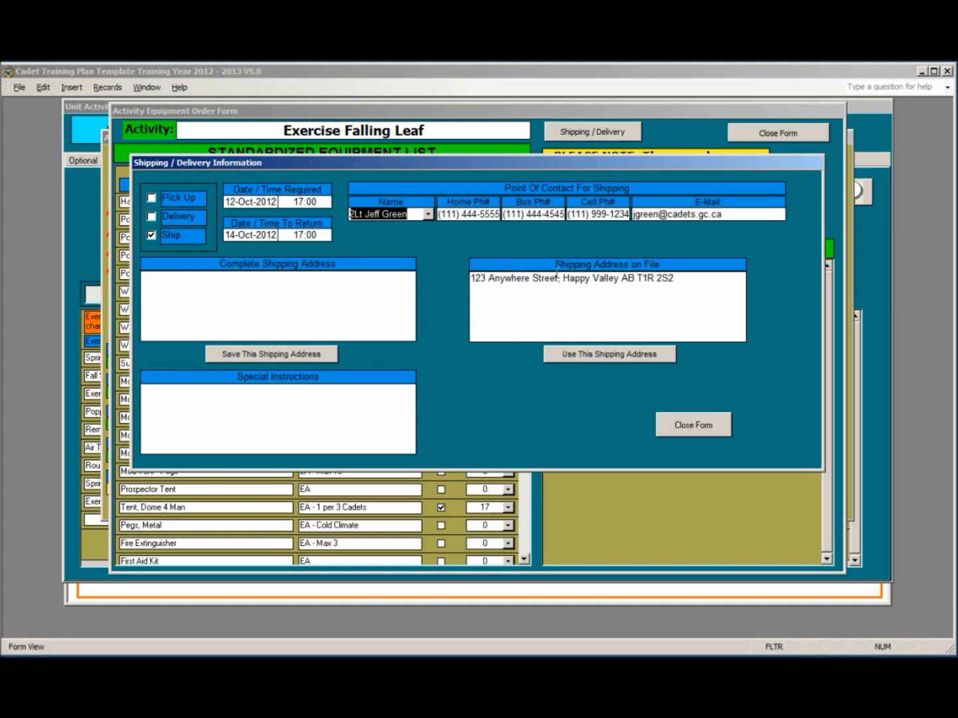
{"action": "left_click", "coordinate": [596, 352]}
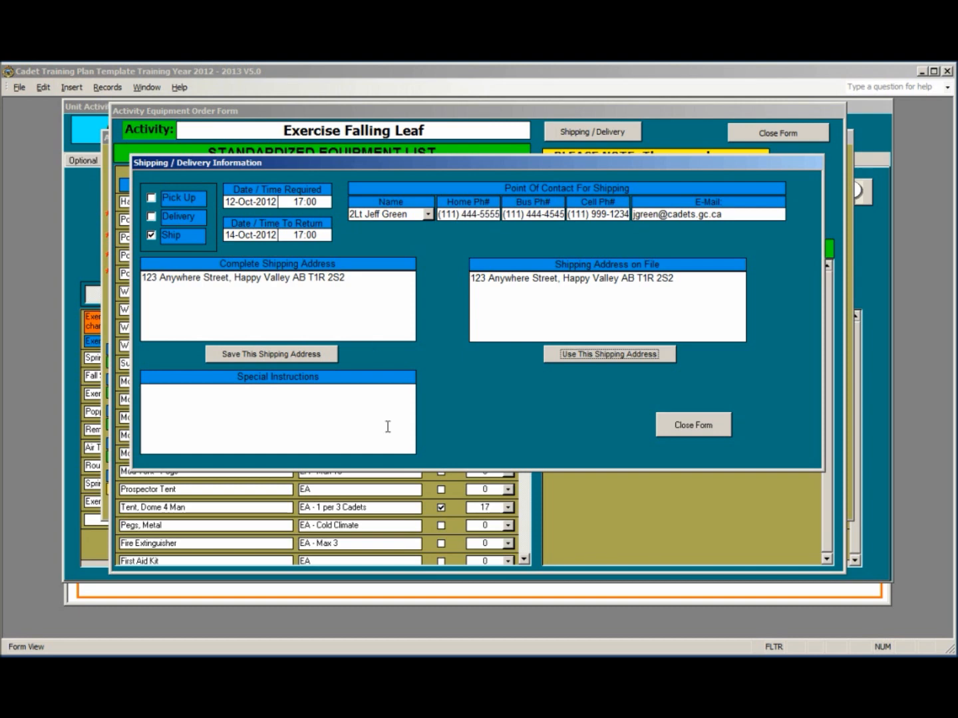
{"action": "left_click", "coordinate": [230, 410]}
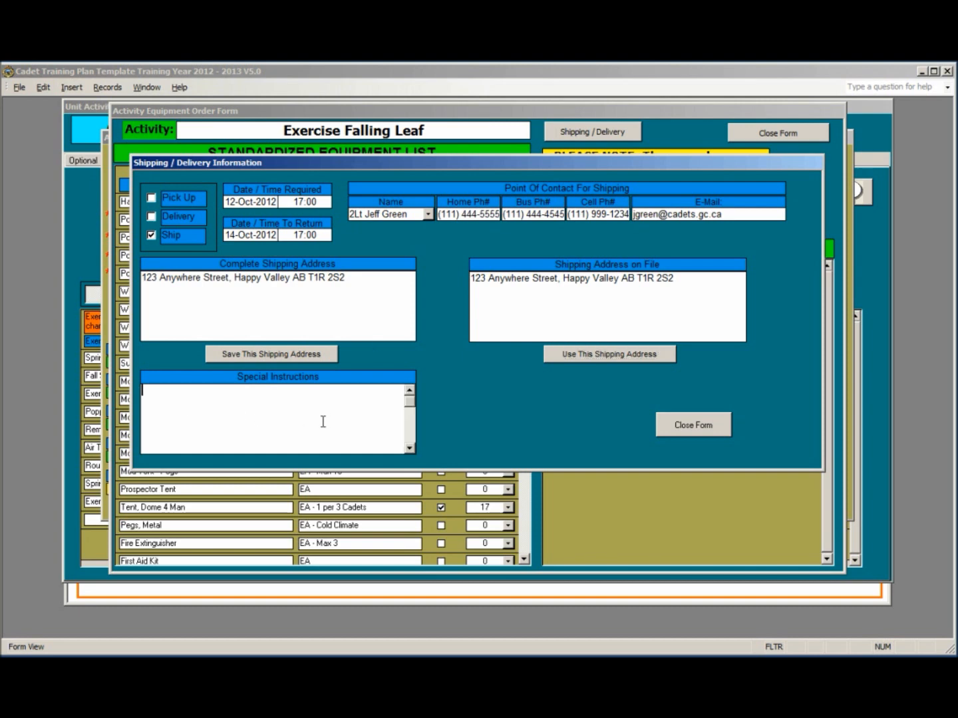
Step: Close the Shipping/Delivery dialog, the Activity Equipment Order Form, and the Activity Detail Form in turn
{"action": "left_click", "coordinate": [691, 424]}
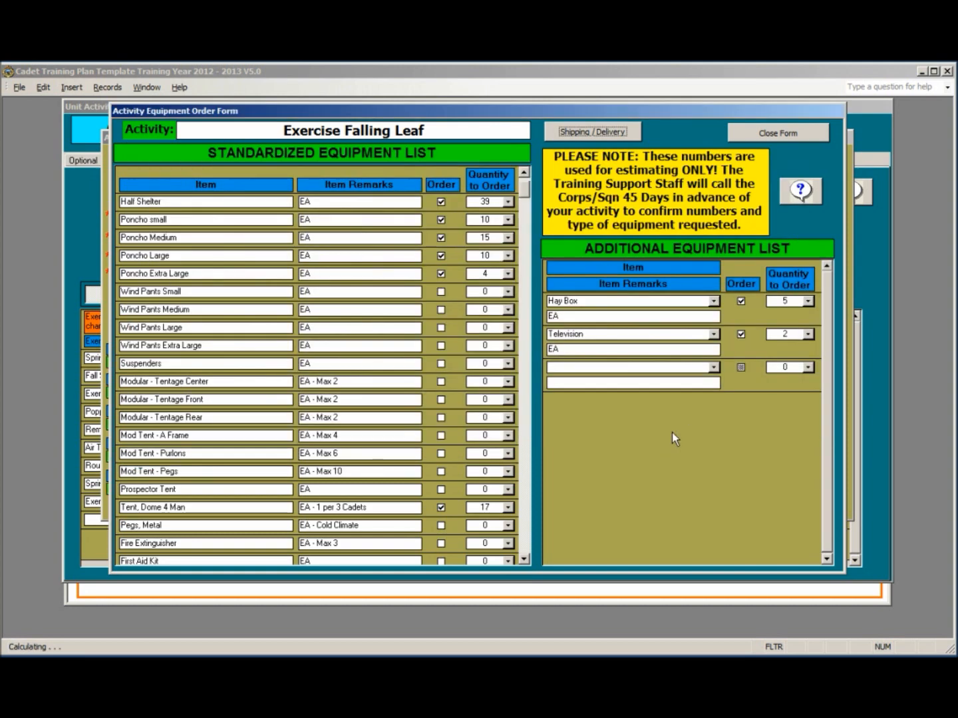
{"action": "left_click", "coordinate": [786, 130]}
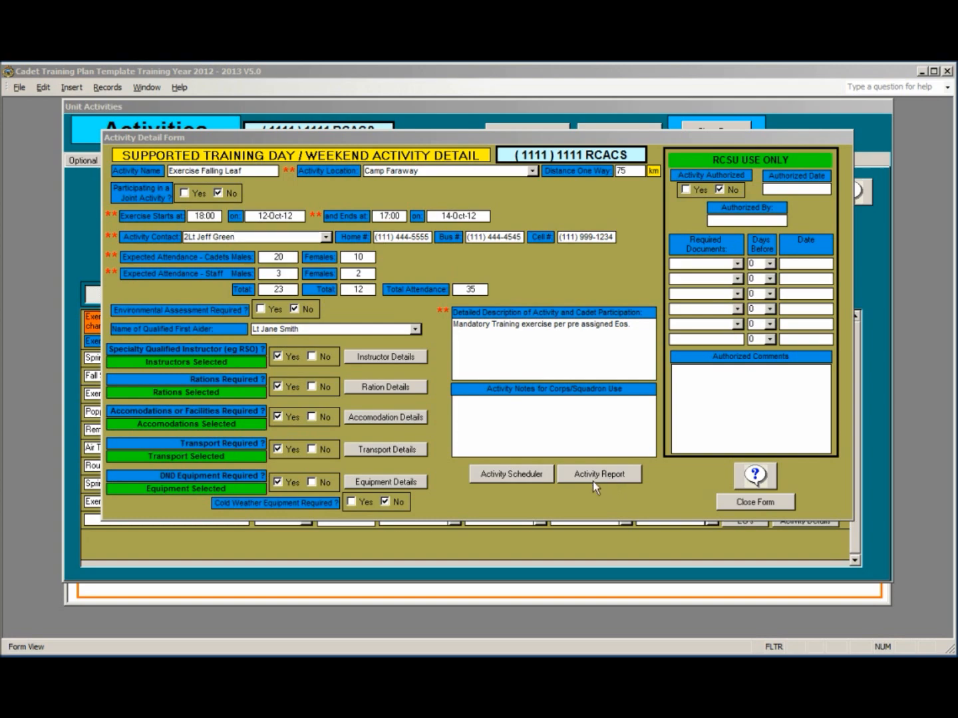
{"action": "left_click", "coordinate": [754, 502]}
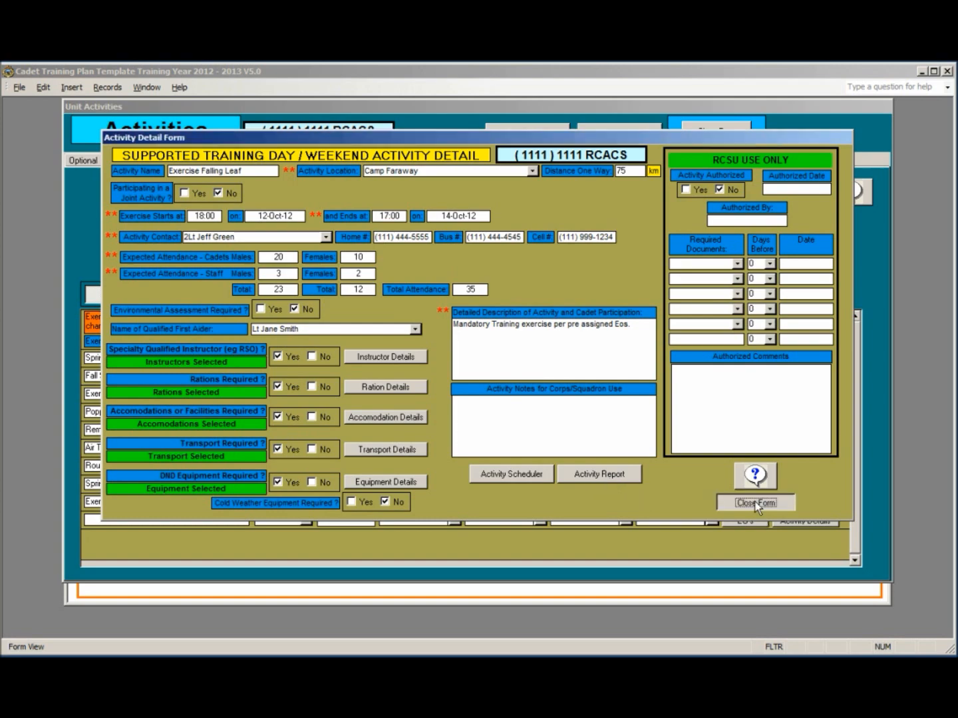